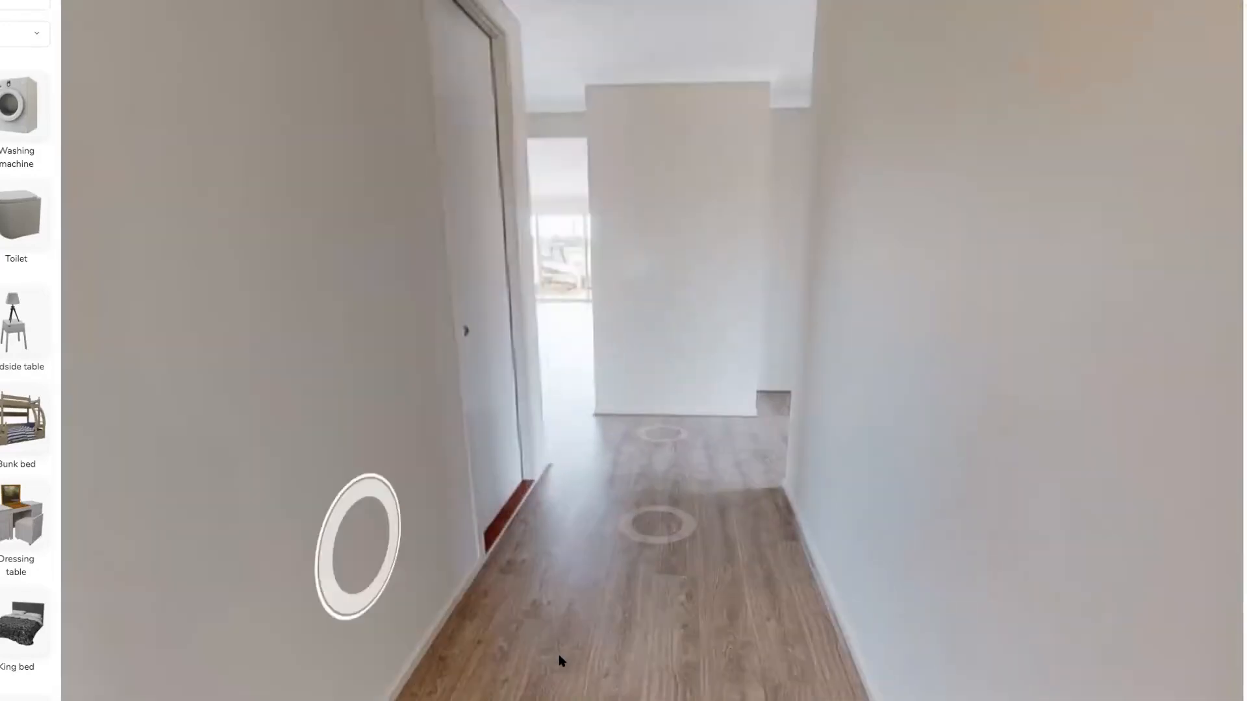
# Place the long wooden sideboard against the living room wall between the two side windows
pyautogui.click(571, 624)
pyautogui.scroll(-3, 576, 600)
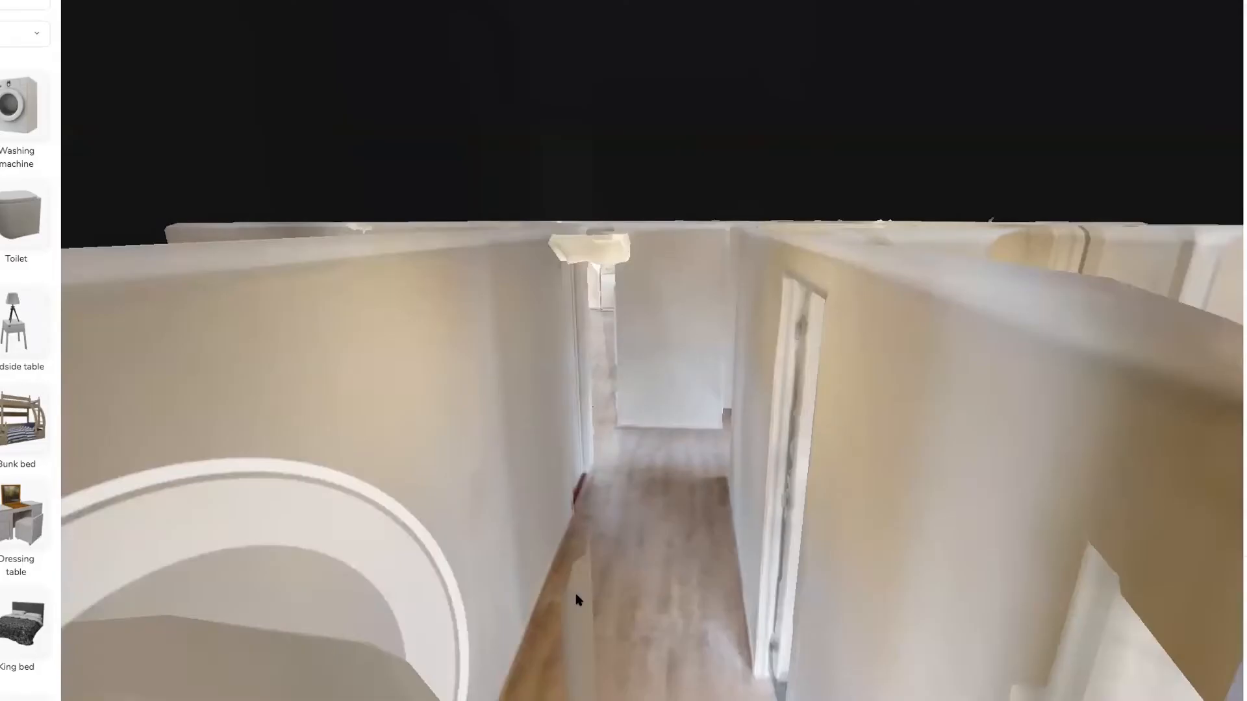
pyautogui.scroll(5, 771, 562)
pyautogui.scroll(2, 771, 563)
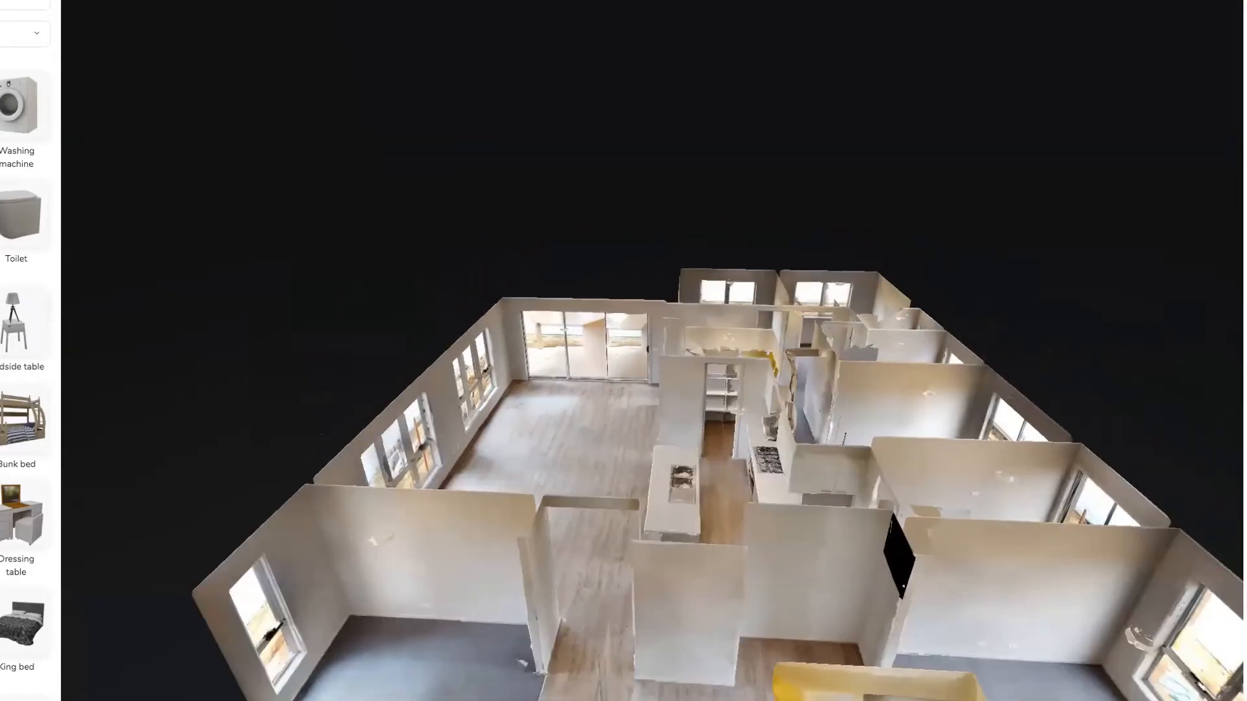
pyautogui.moveTo(362, 471); pyautogui.dragTo(357, 553)
pyautogui.click(357, 556)
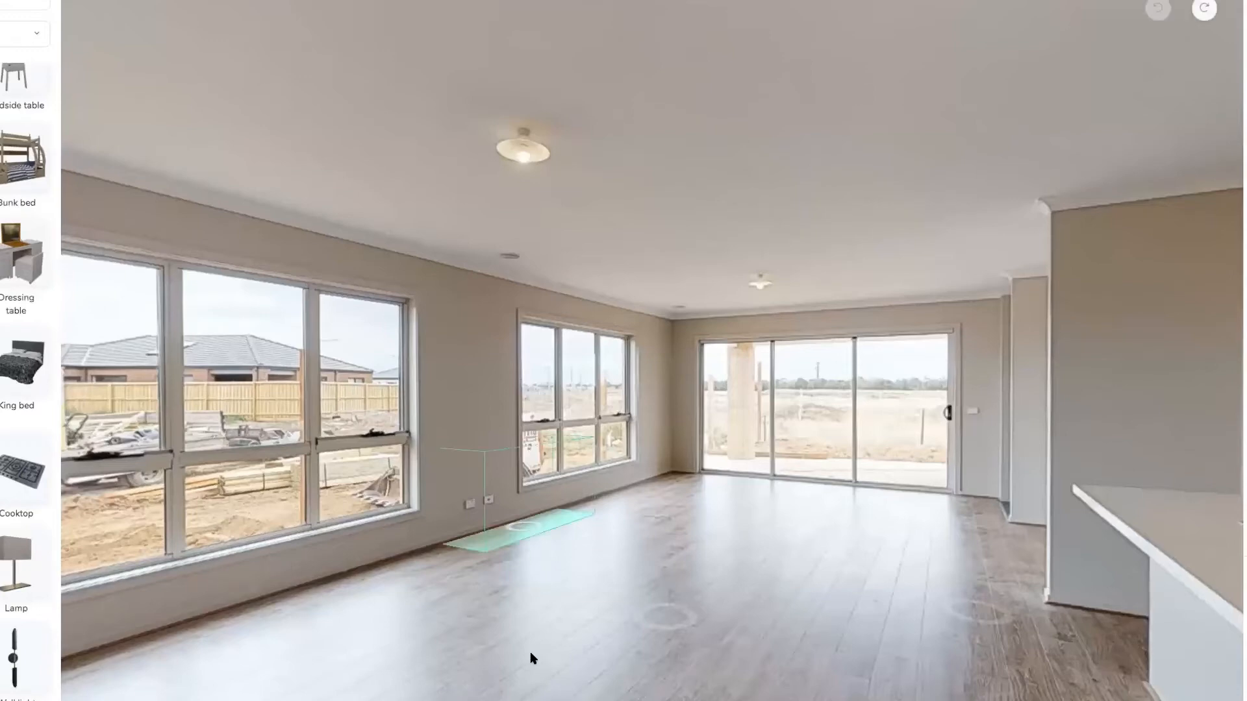
pyautogui.click(476, 664)
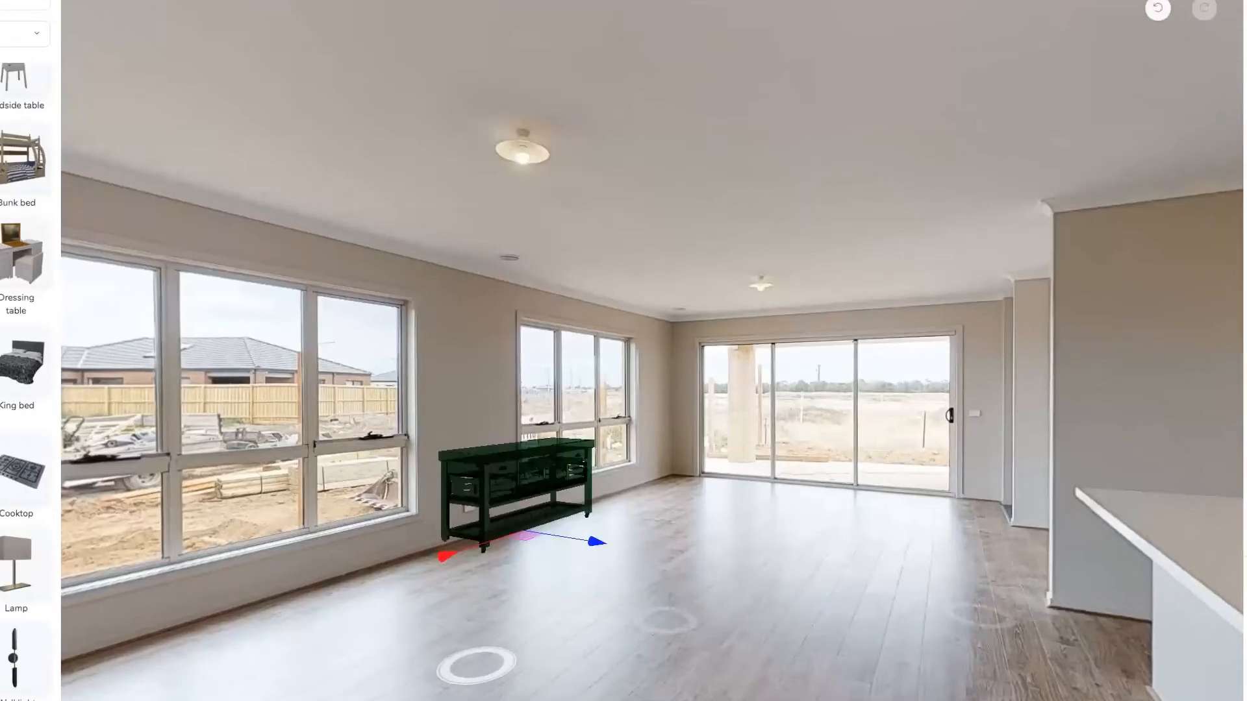
pyautogui.click(401, 572)
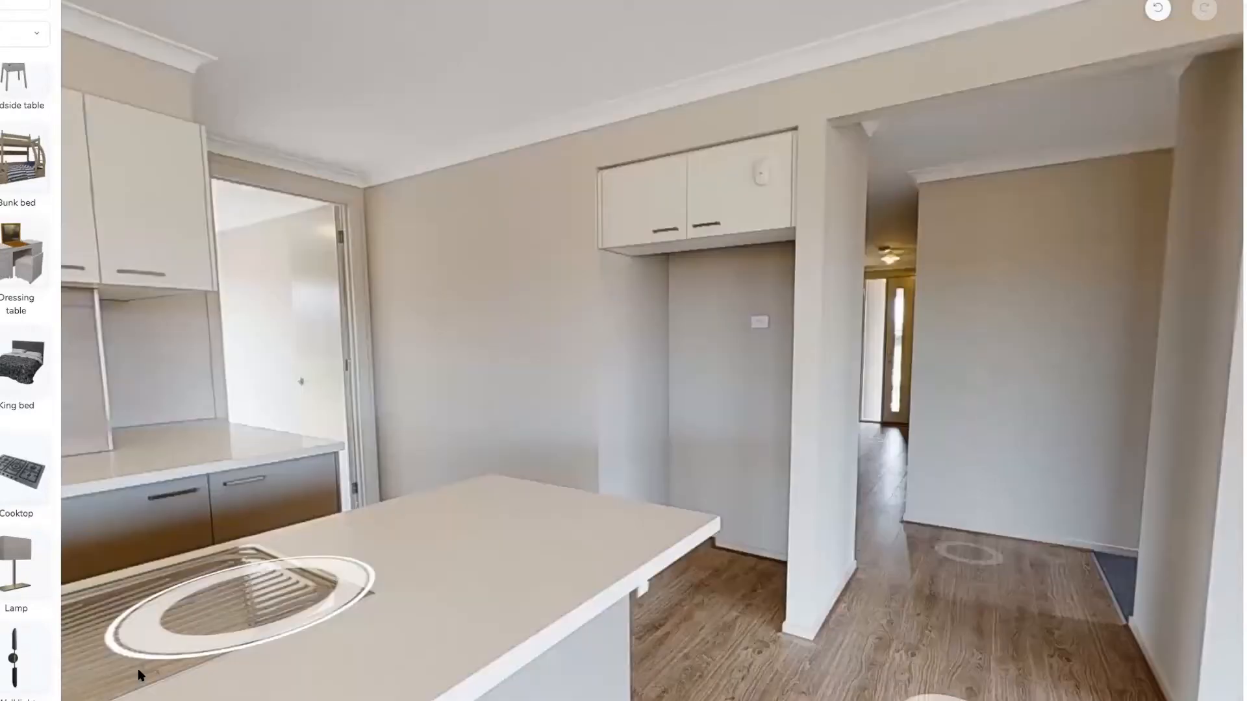
# Place the double-door refrigerator in the kitchen alcove beneath the overhead cabinets
pyautogui.click(472, 685)
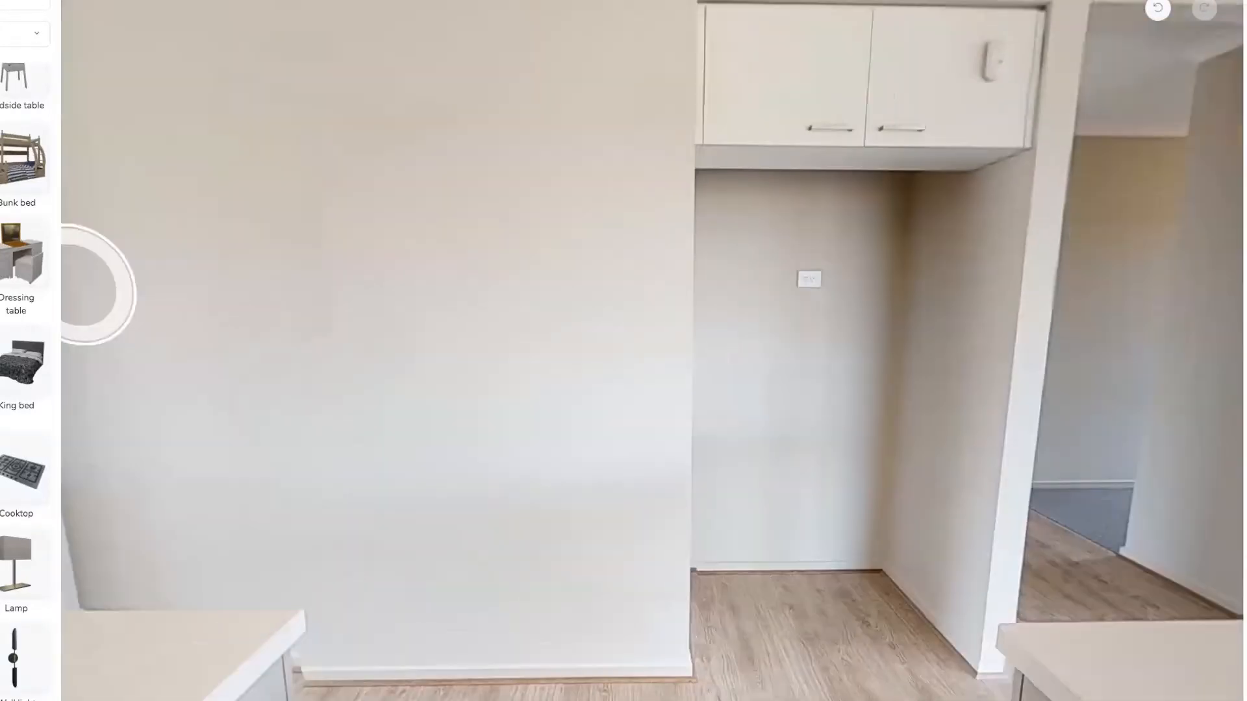
pyautogui.click(810, 628)
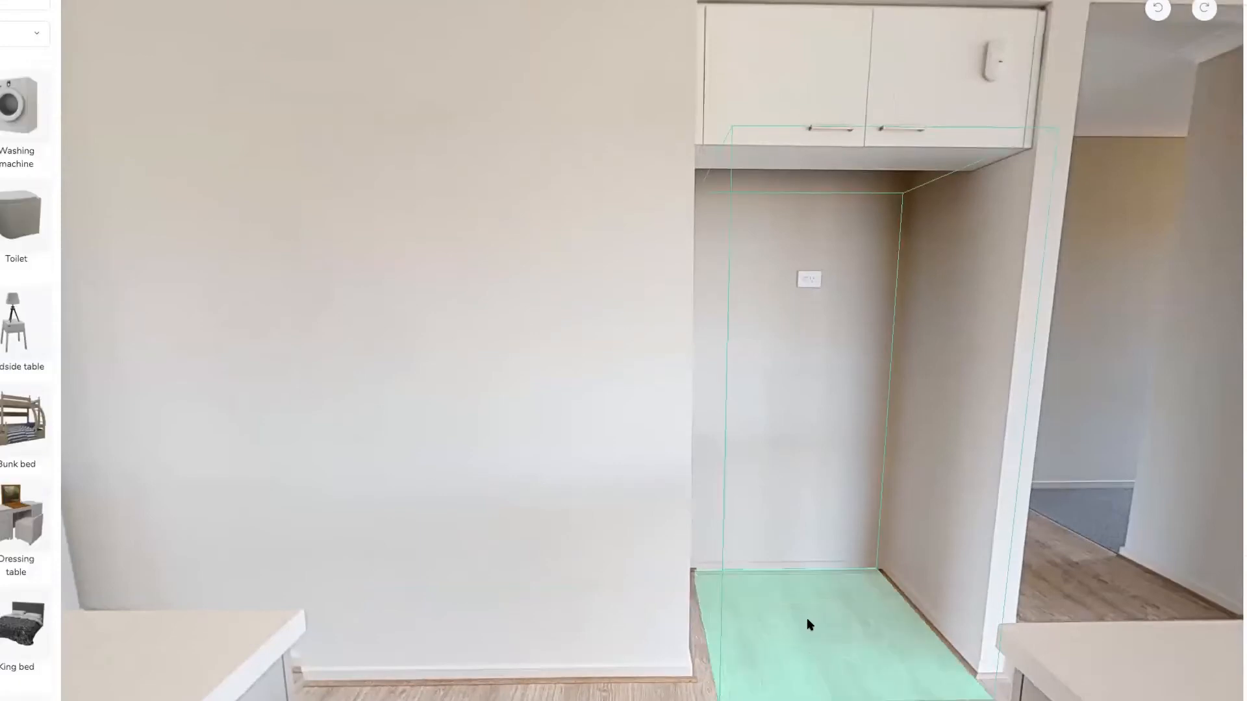
pyautogui.click(810, 625)
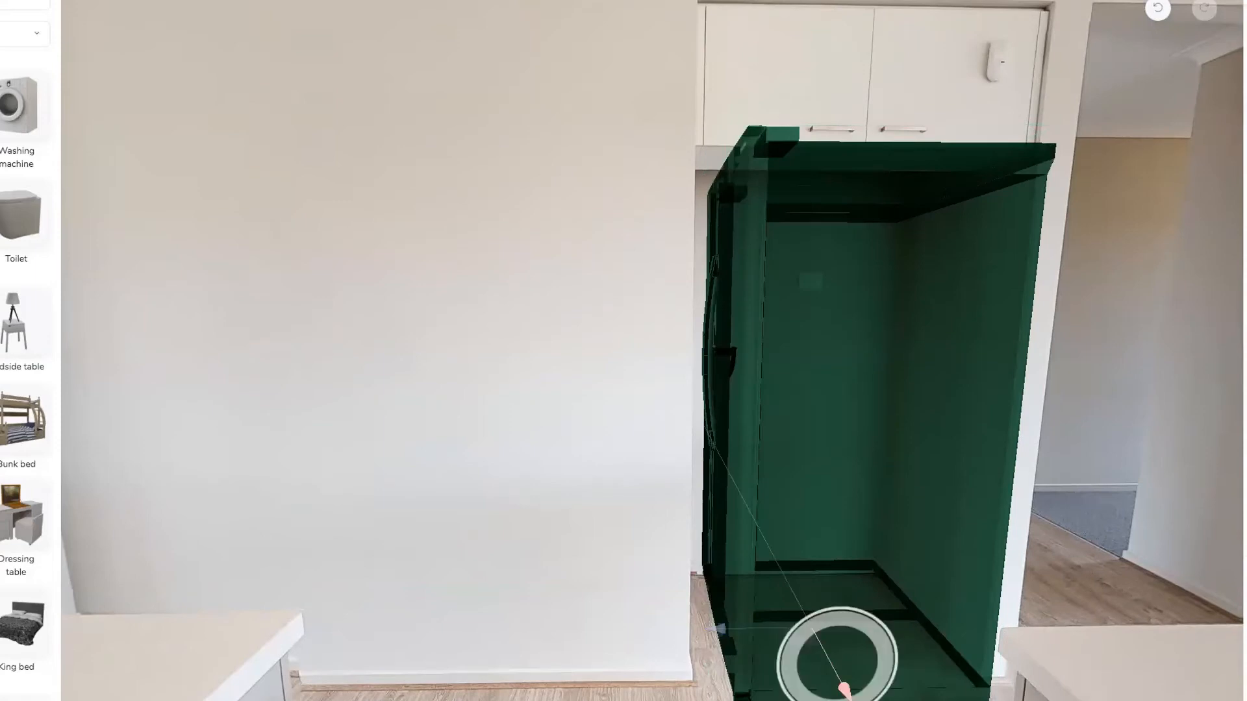
pyautogui.click(929, 555)
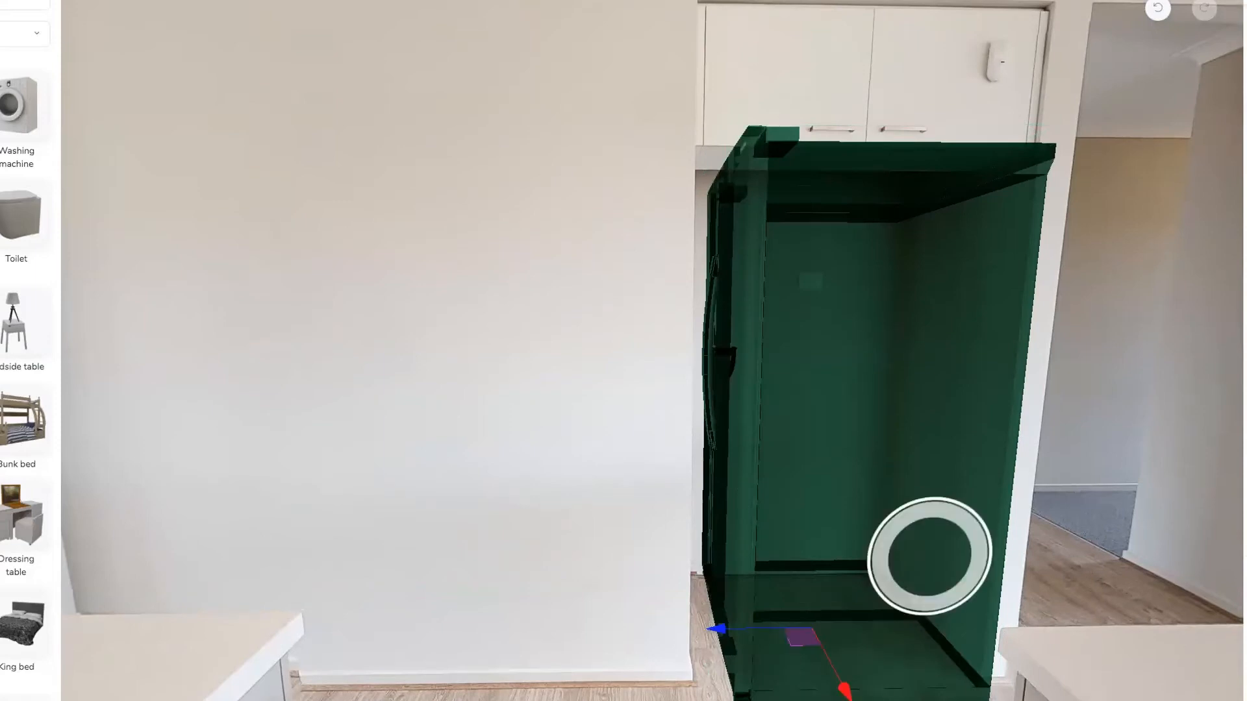
pyautogui.click(929, 556)
# Rotate the refrigerator in the alcove so its doors face the kitchen
pyautogui.moveTo(712, 622); pyautogui.dragTo(687, 668)
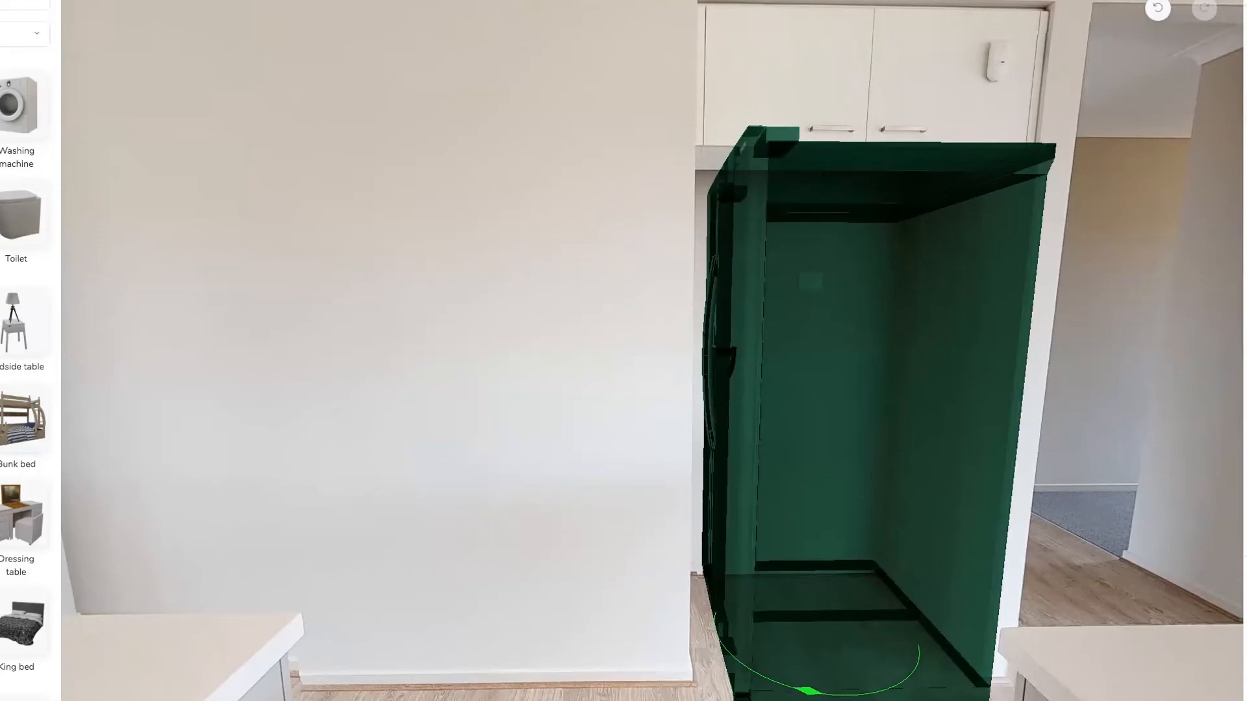
pyautogui.click(808, 692)
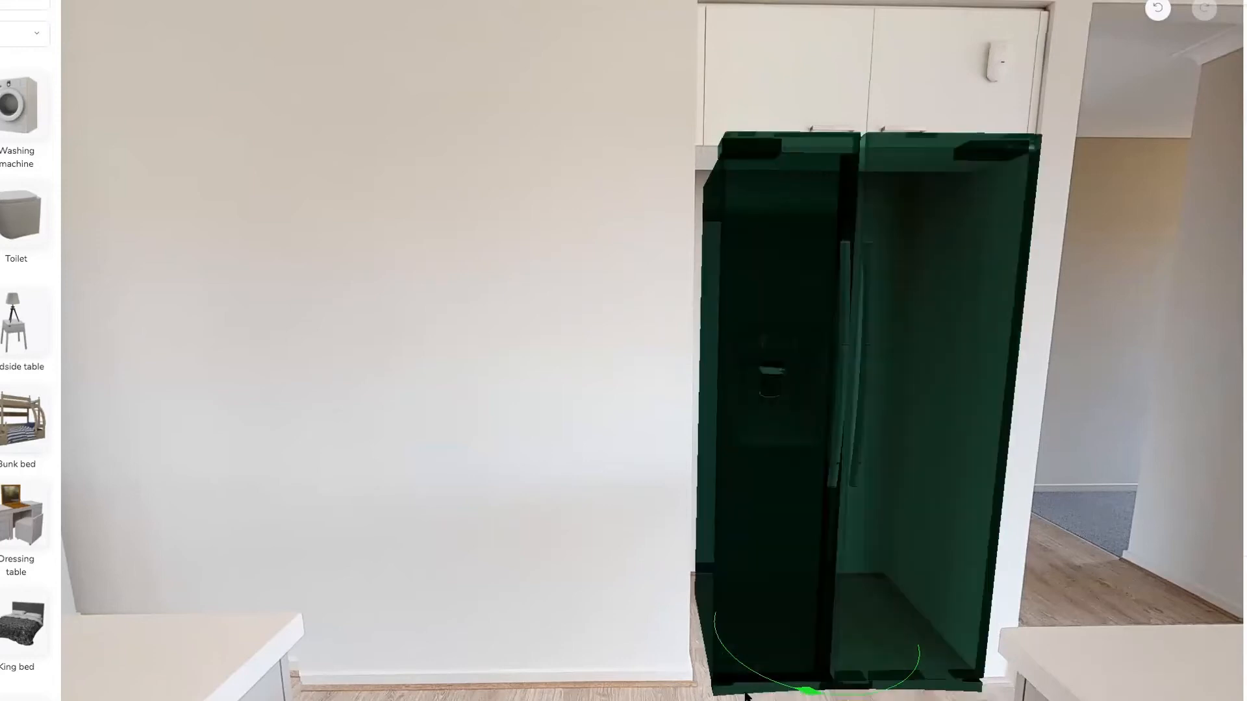
pyautogui.click(542, 693)
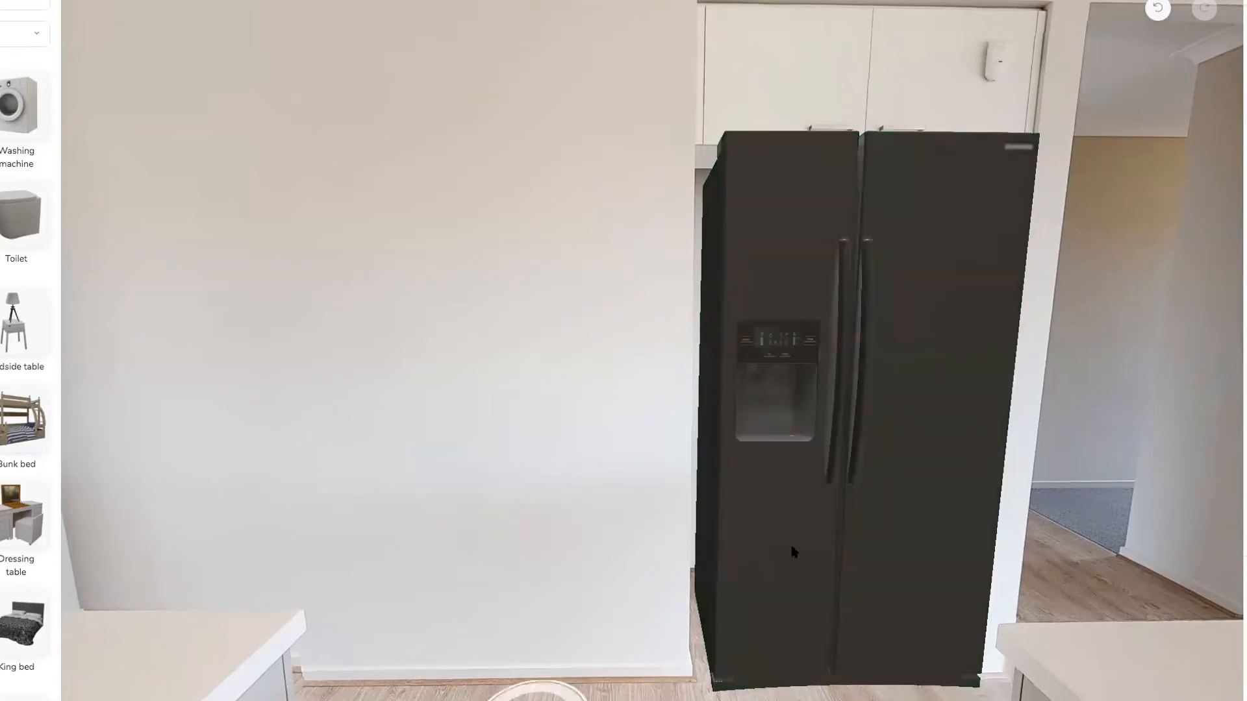
# Move the refrigerator further back into the alcove, working from the overhead view of the house
pyautogui.click(832, 657)
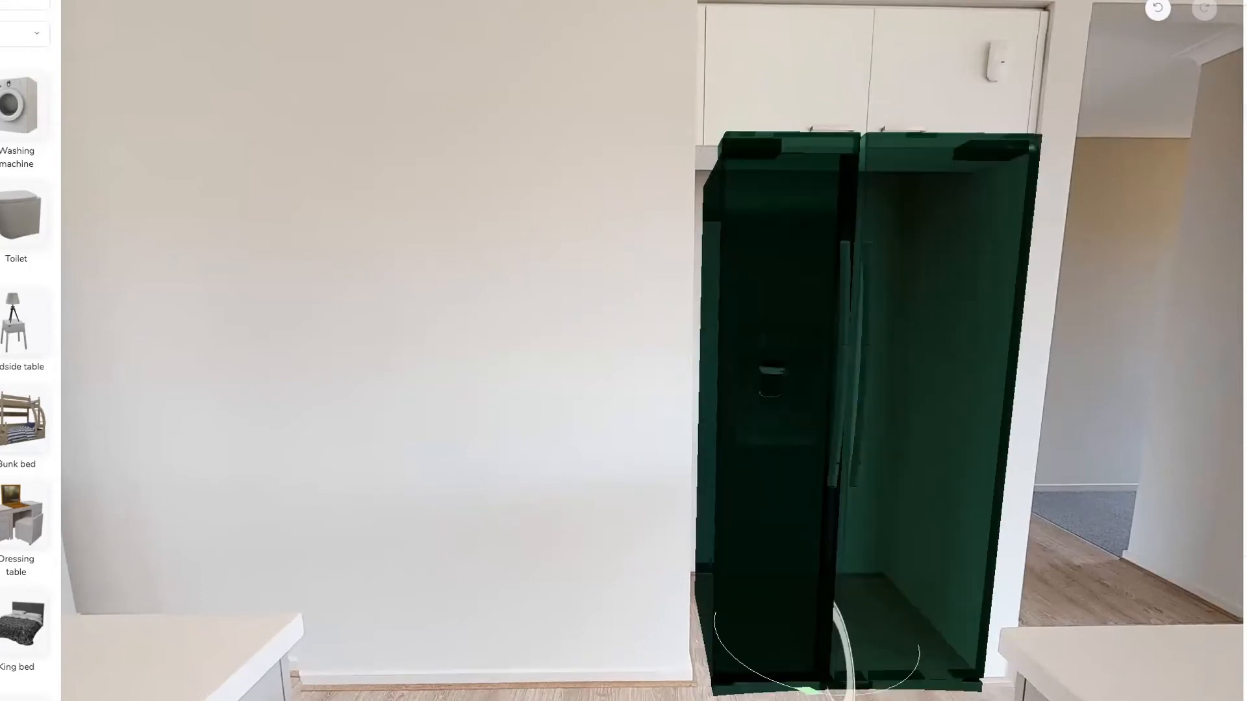
pyautogui.scroll(-5, 684, 485)
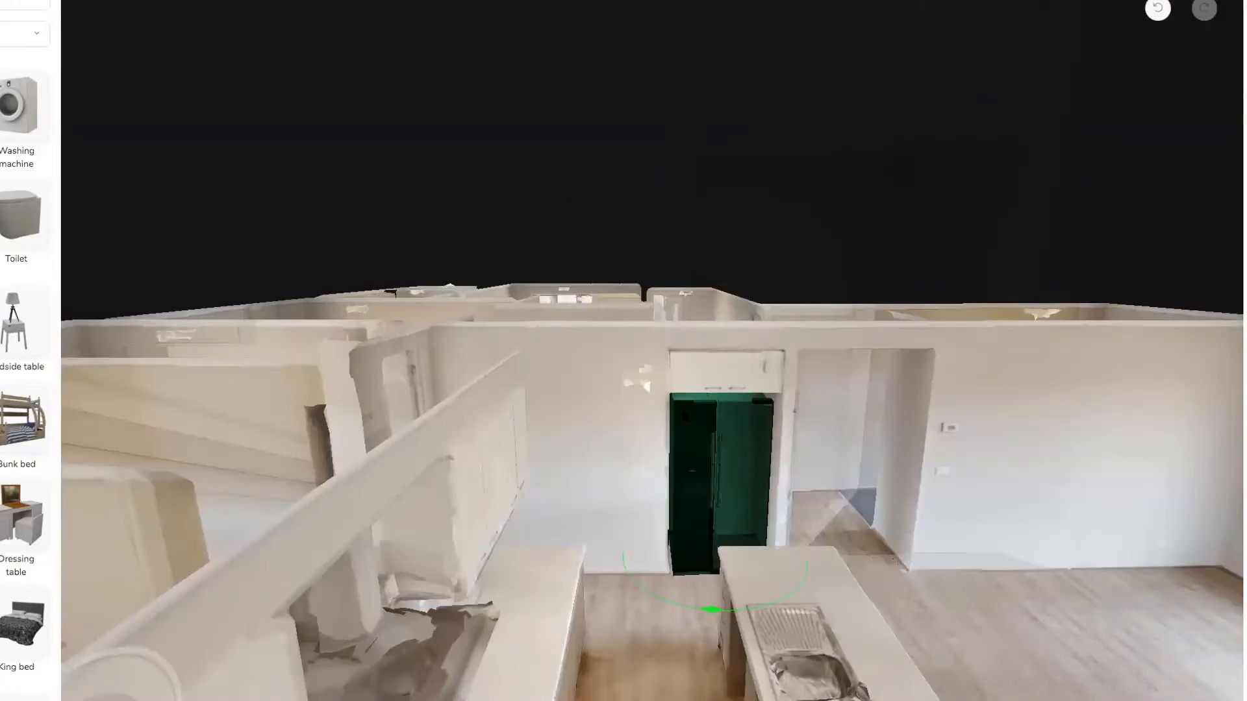
pyautogui.scroll(-5, 678, 427)
pyautogui.scroll(5, 623, 417)
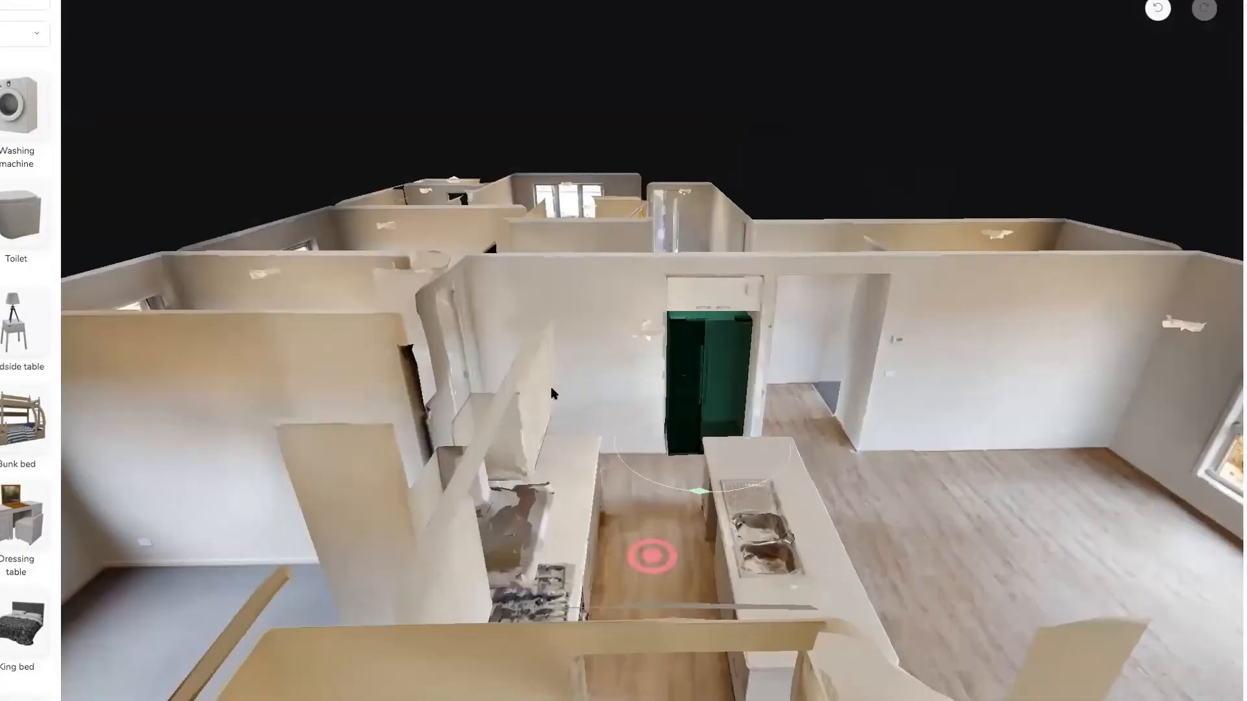
pyautogui.moveTo(714, 389); pyautogui.dragTo(709, 500)
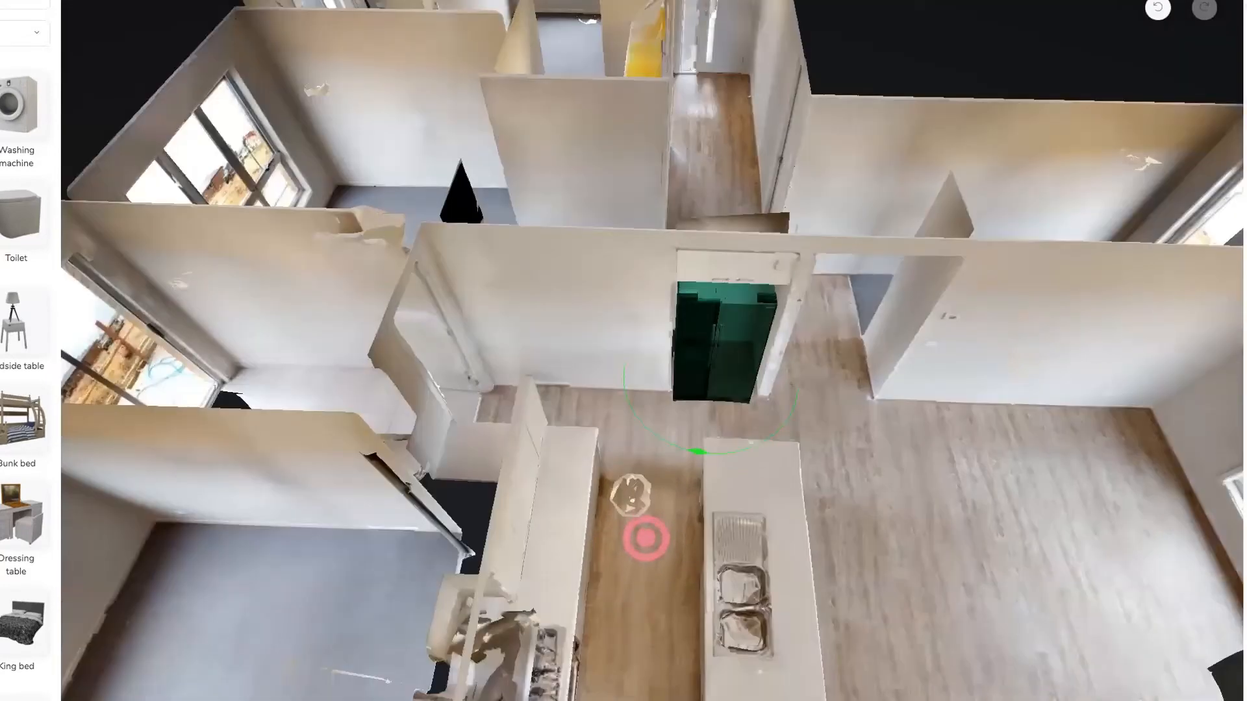
pyautogui.press('w')
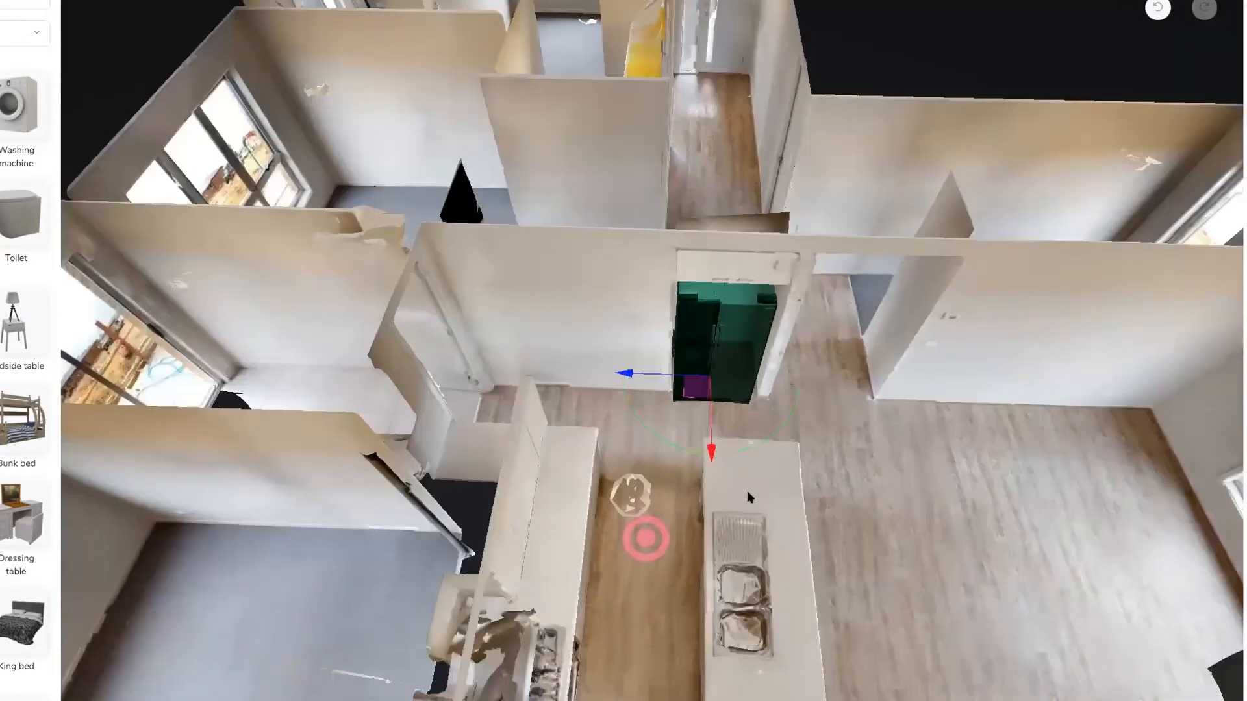
pyautogui.moveTo(635, 377); pyautogui.dragTo(711, 437)
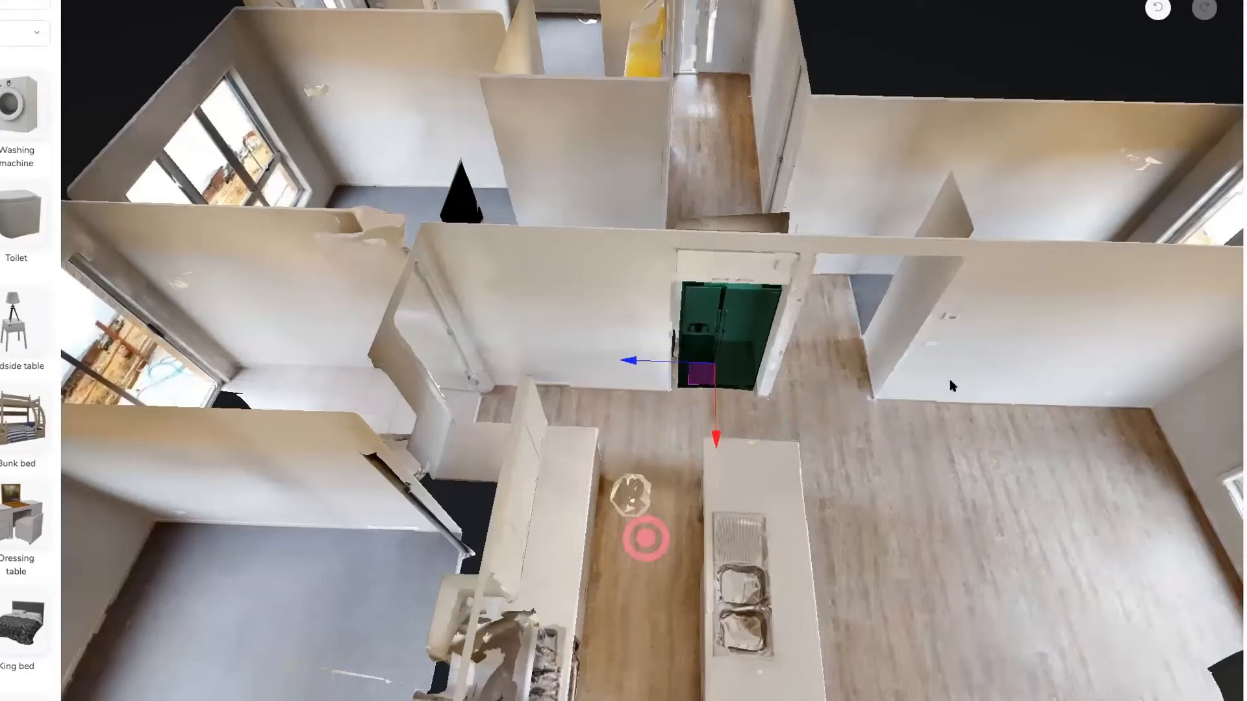
# Examine the refrigerator's fit in the alcove from above and from several viewpoints inside the kitchen
pyautogui.moveTo(501, 426); pyautogui.dragTo(759, 381)
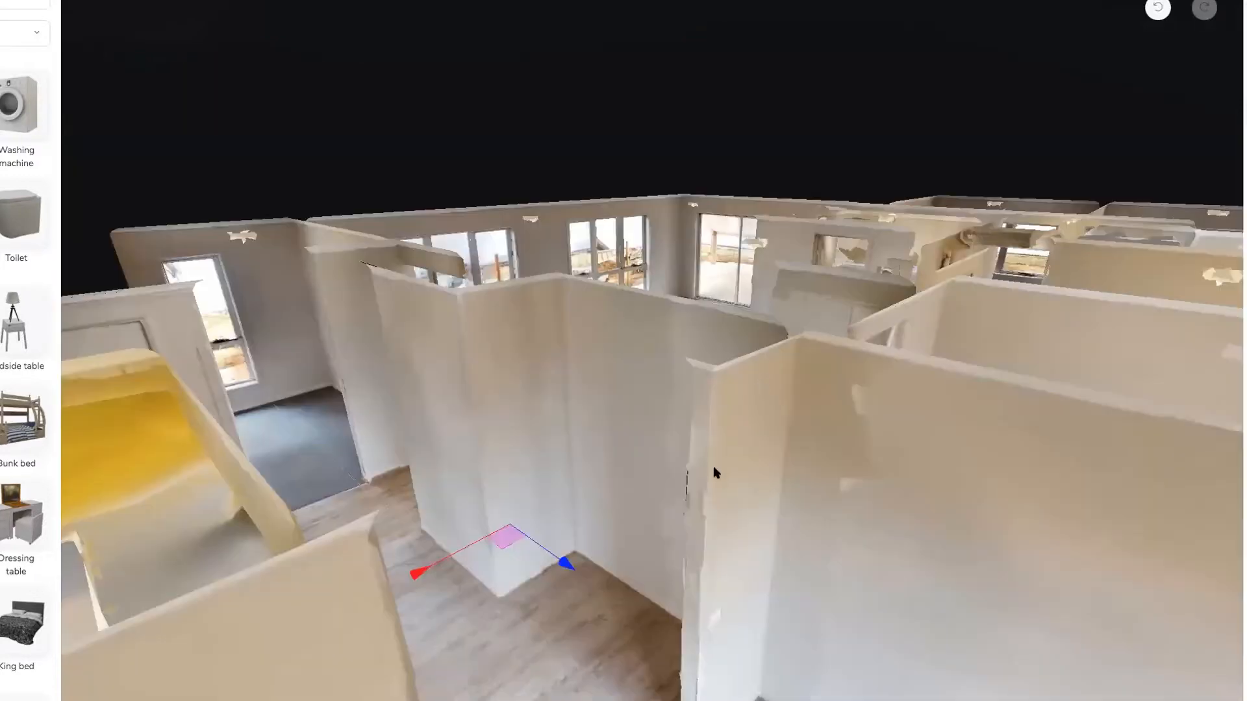
pyautogui.moveTo(730, 497); pyautogui.dragTo(766, 533)
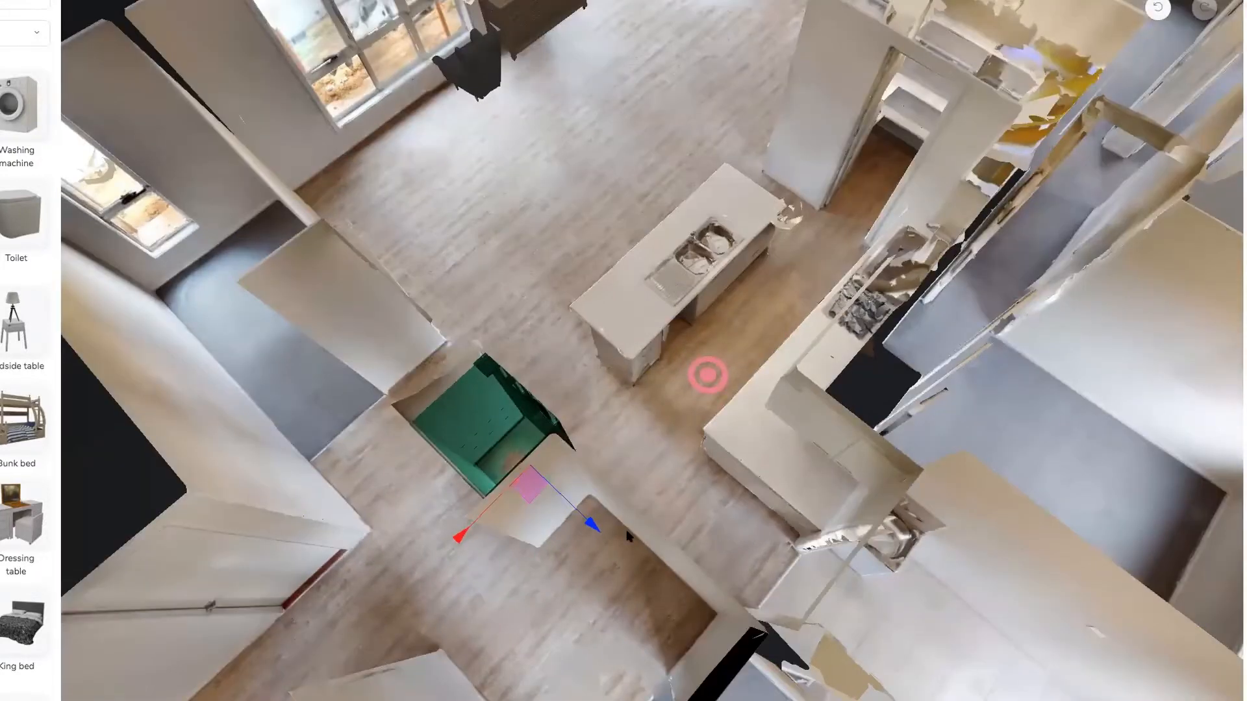
pyautogui.moveTo(367, 454); pyautogui.dragTo(259, 496)
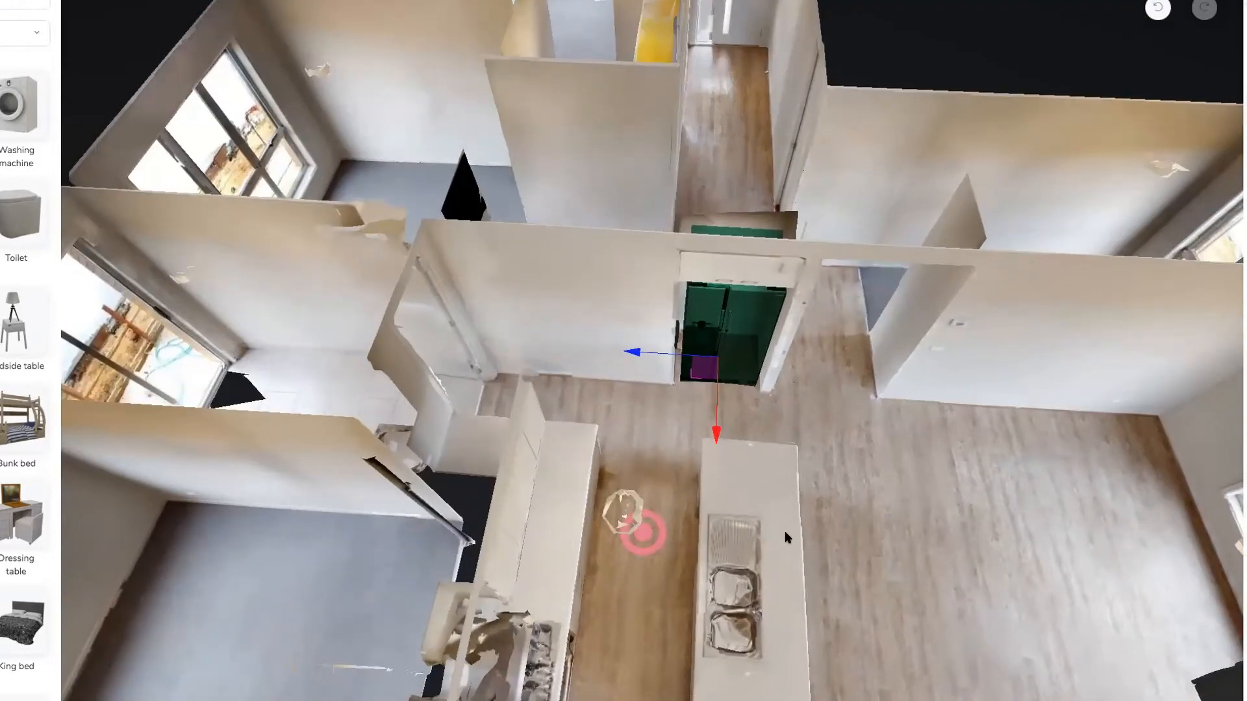
pyautogui.moveTo(657, 660); pyautogui.dragTo(672, 614)
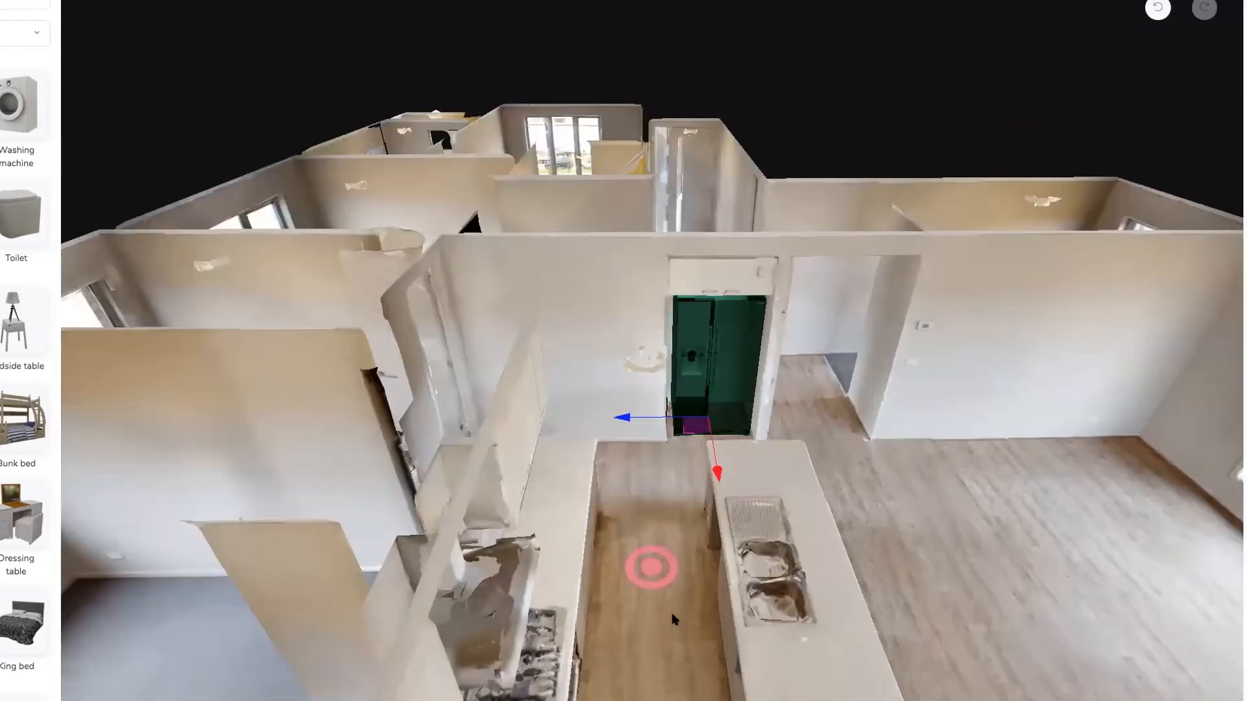
pyautogui.click(849, 656)
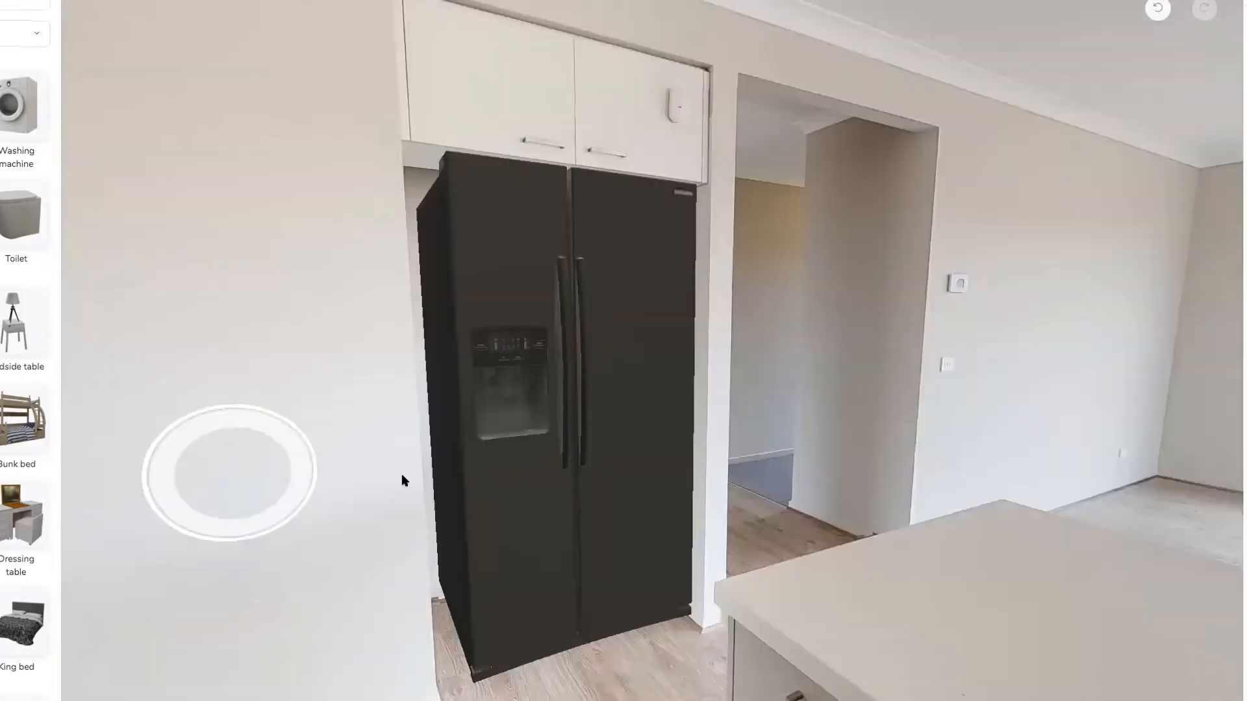
pyautogui.moveTo(401, 473); pyautogui.dragTo(628, 559)
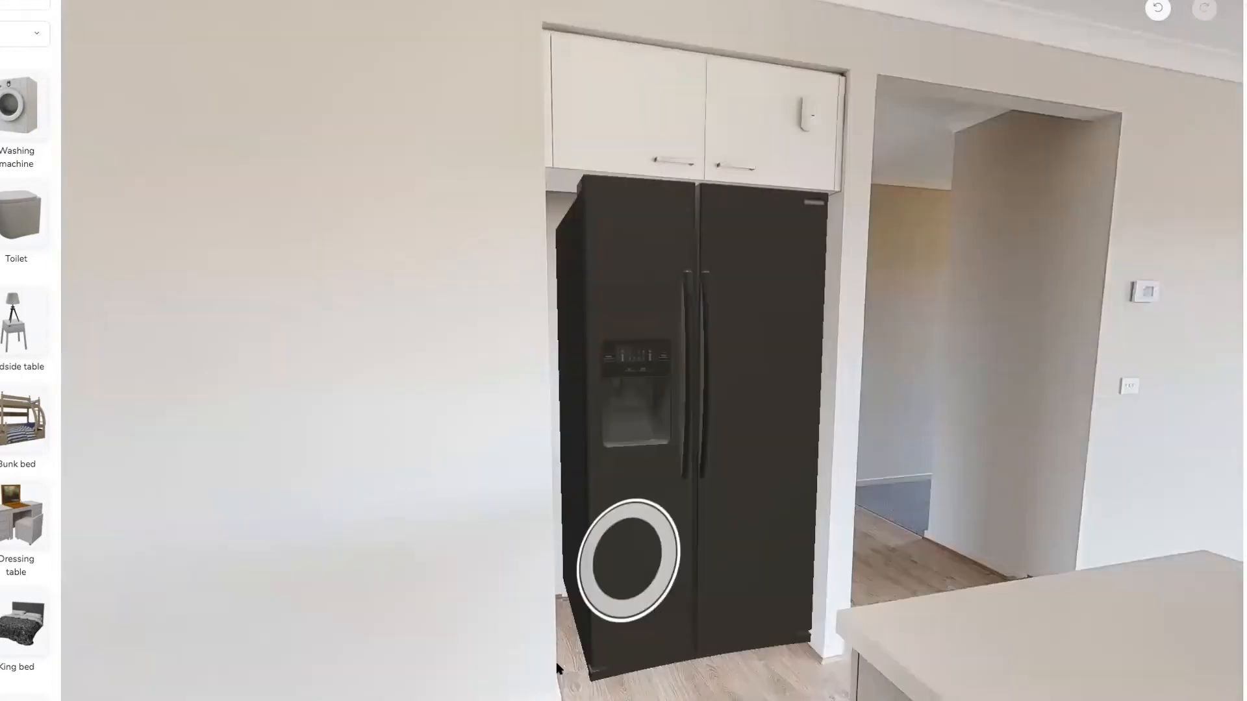
pyautogui.moveTo(557, 664); pyautogui.dragTo(480, 538)
pyautogui.click(435, 601)
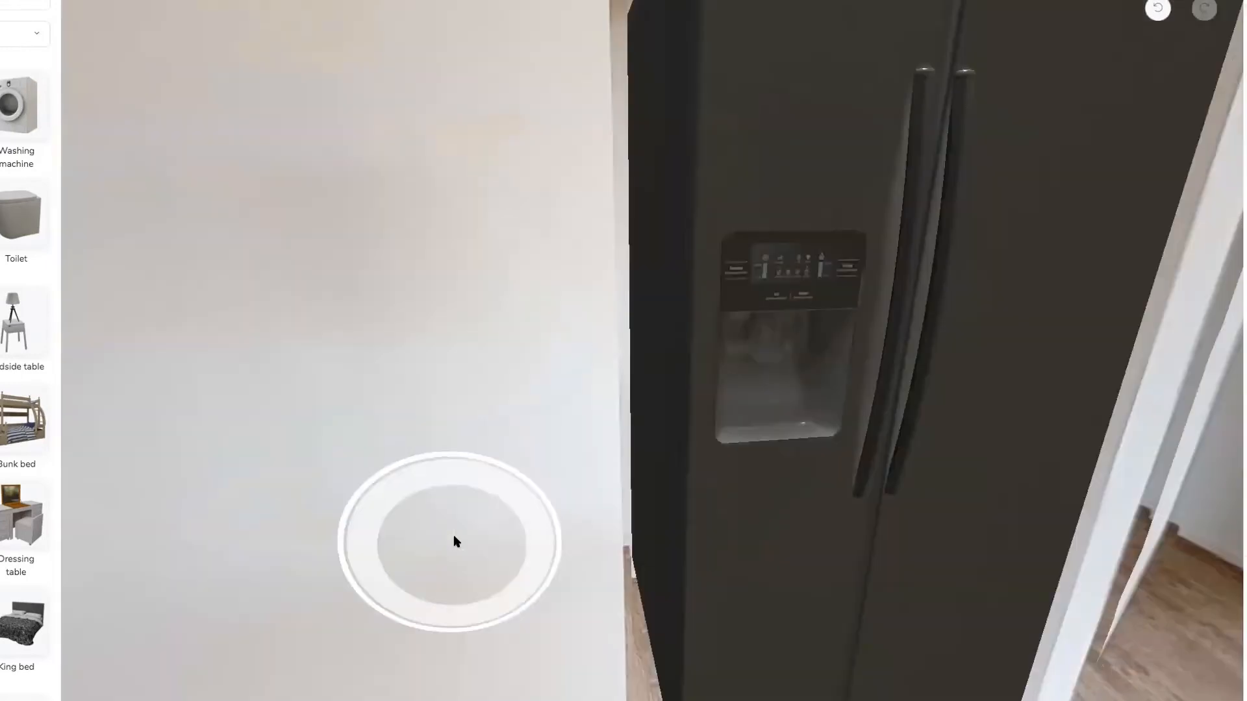
pyautogui.click(454, 538)
pyautogui.moveTo(696, 507); pyautogui.dragTo(332, 508)
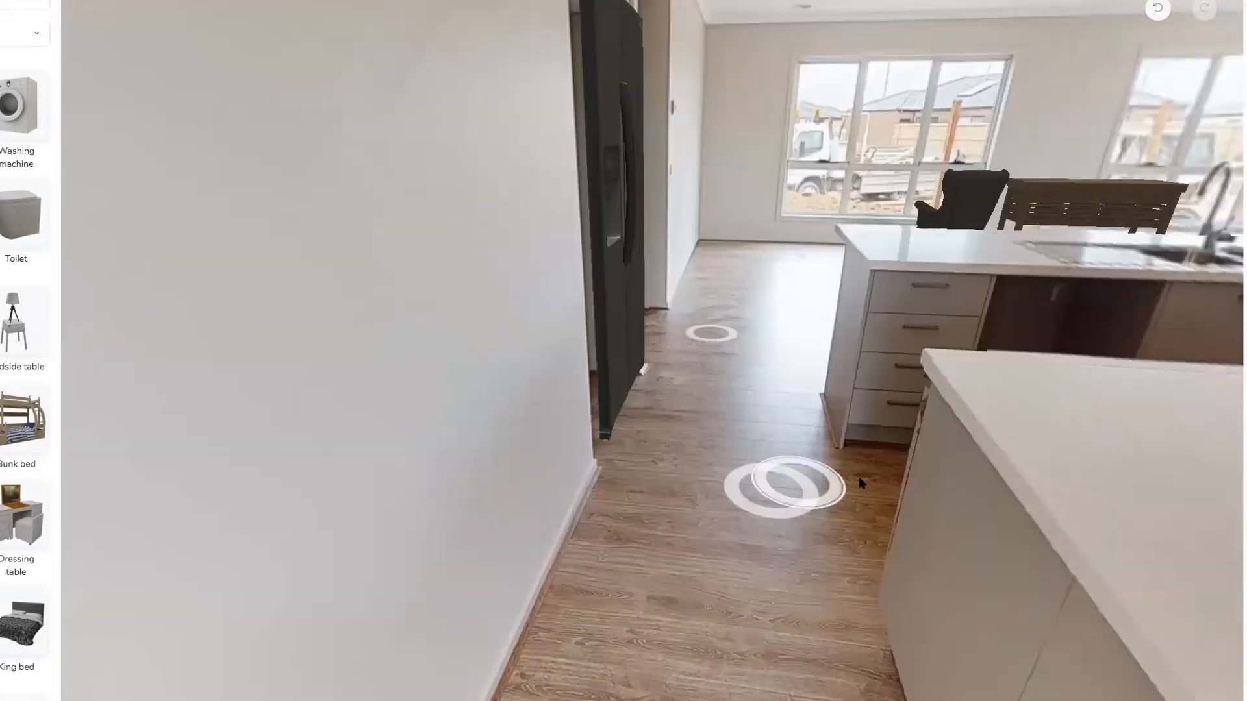
pyautogui.click(860, 480)
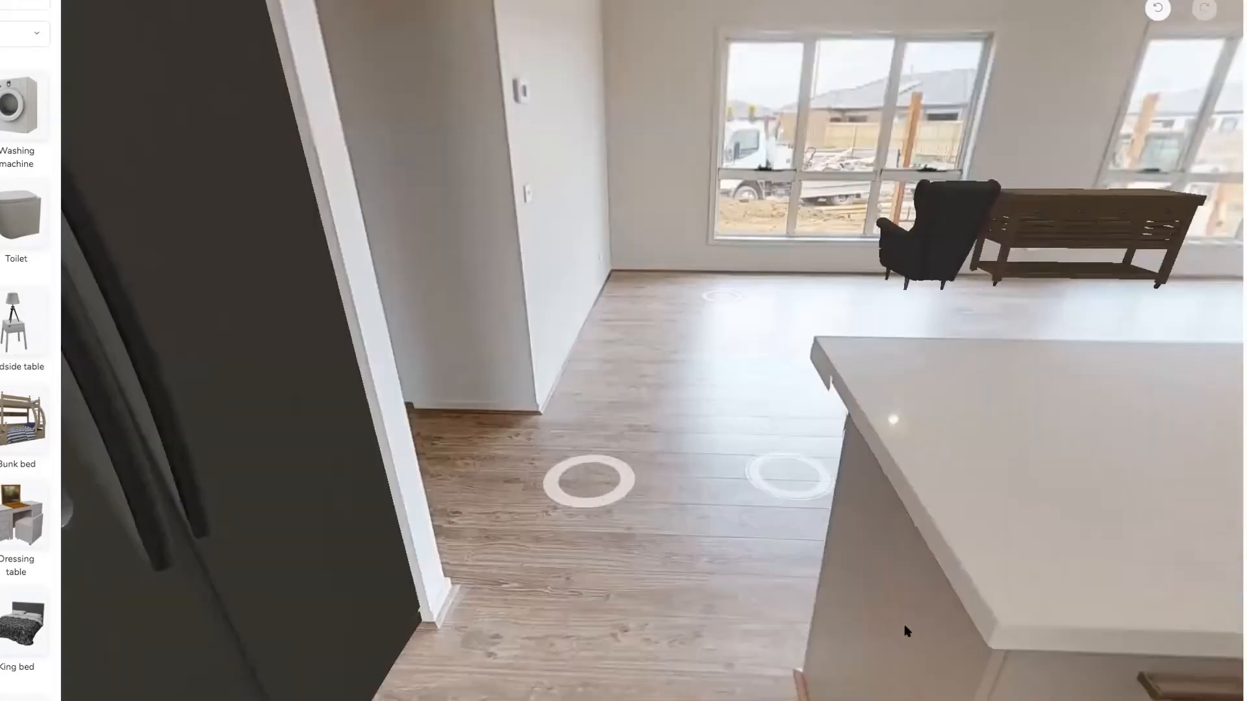
pyautogui.moveTo(917, 634); pyautogui.dragTo(574, 418)
pyautogui.click(779, 407)
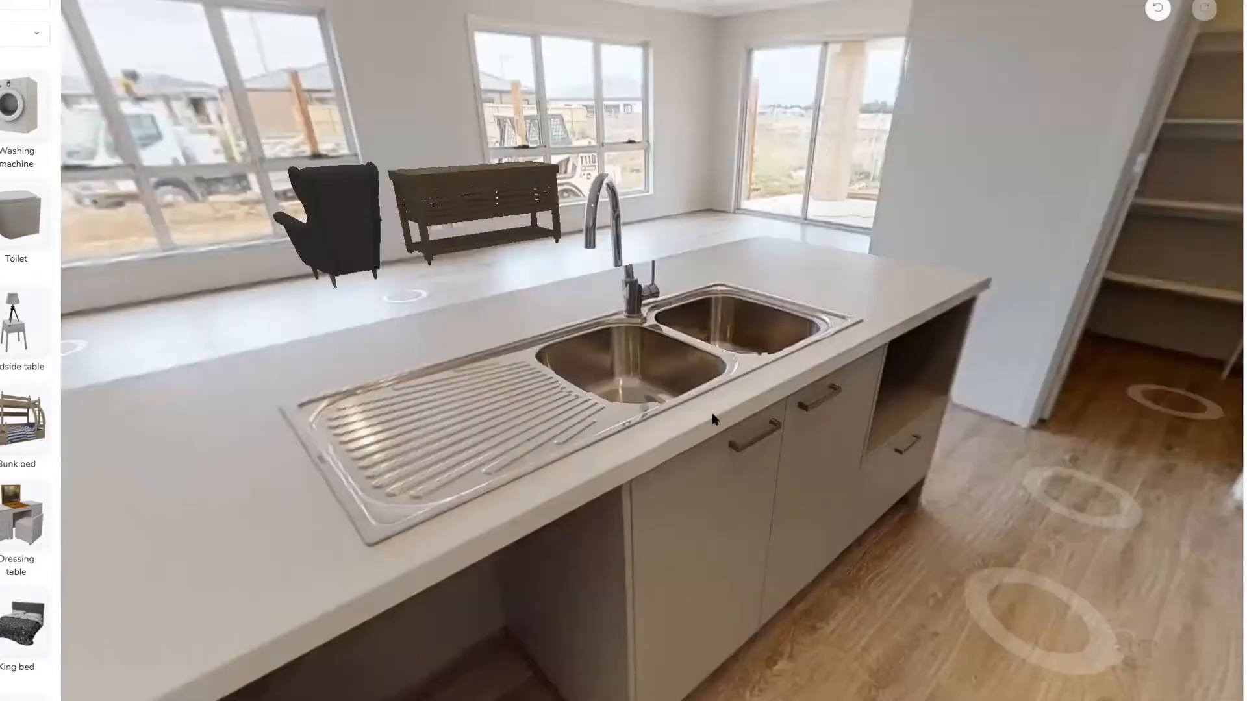
pyautogui.click(977, 421)
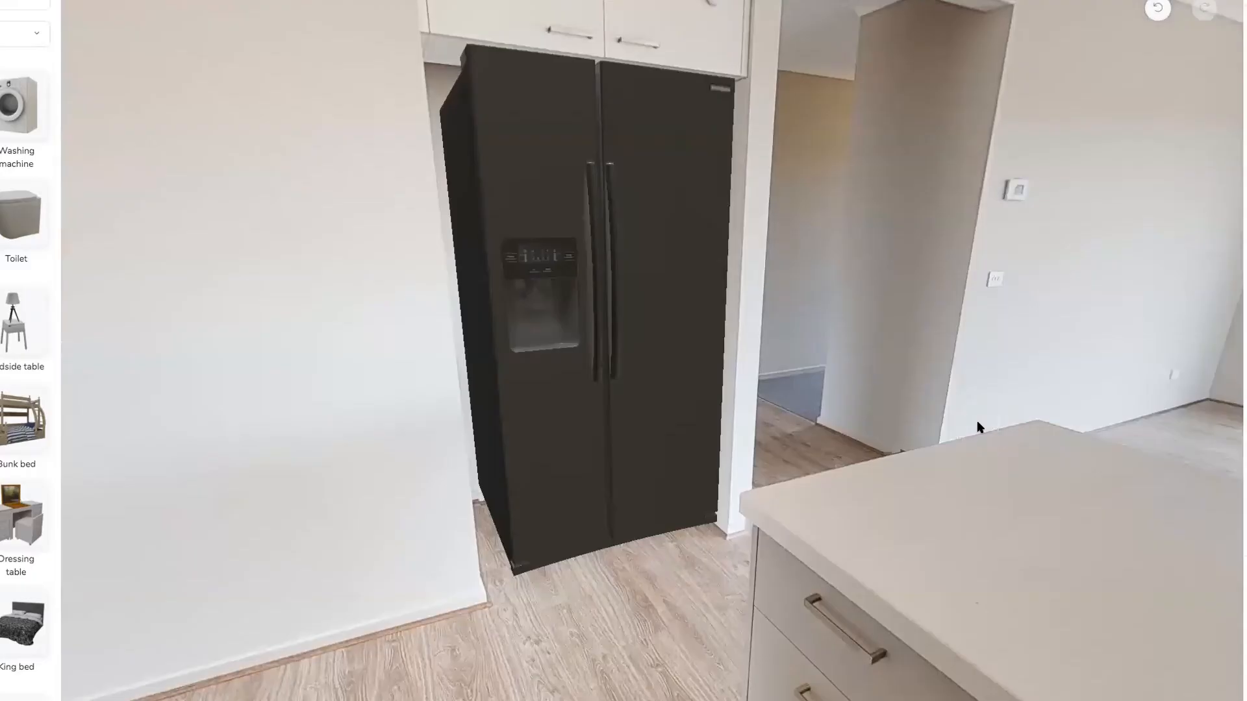
# Shift the refrigerator sideways toward the alcove's left wall and bring it slightly forward
pyautogui.click(596, 374)
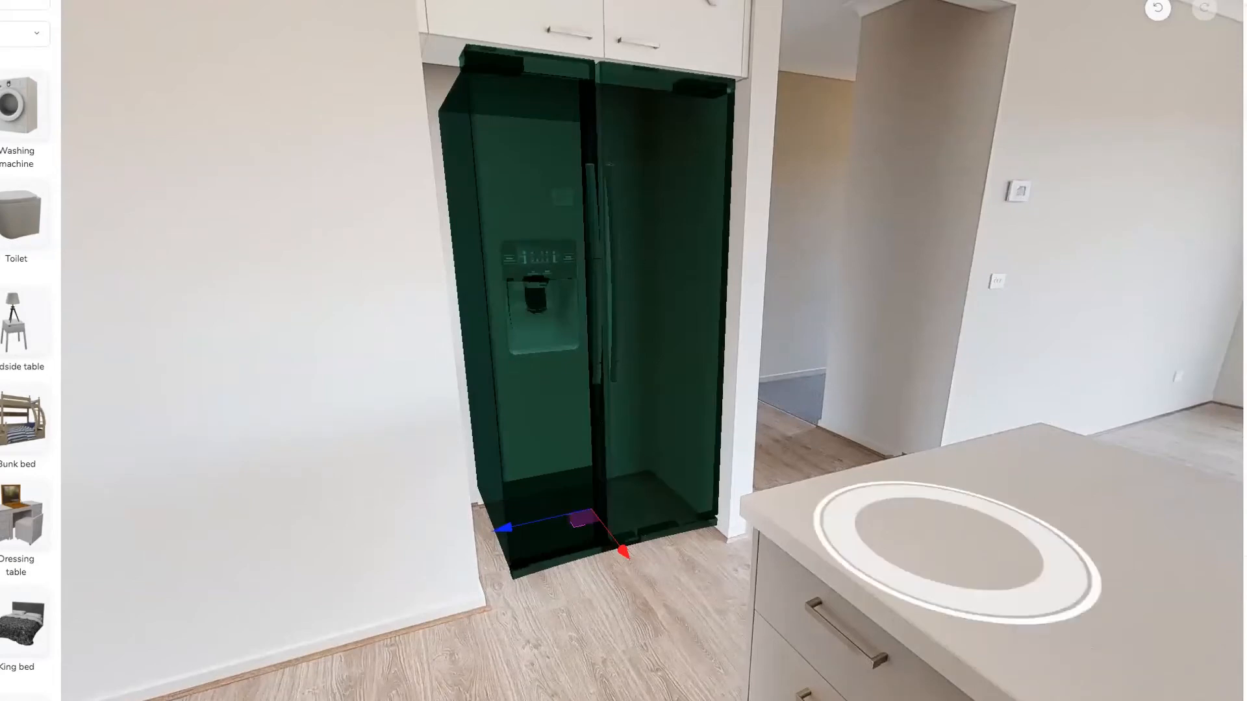
pyautogui.moveTo(504, 528); pyautogui.dragTo(486, 529)
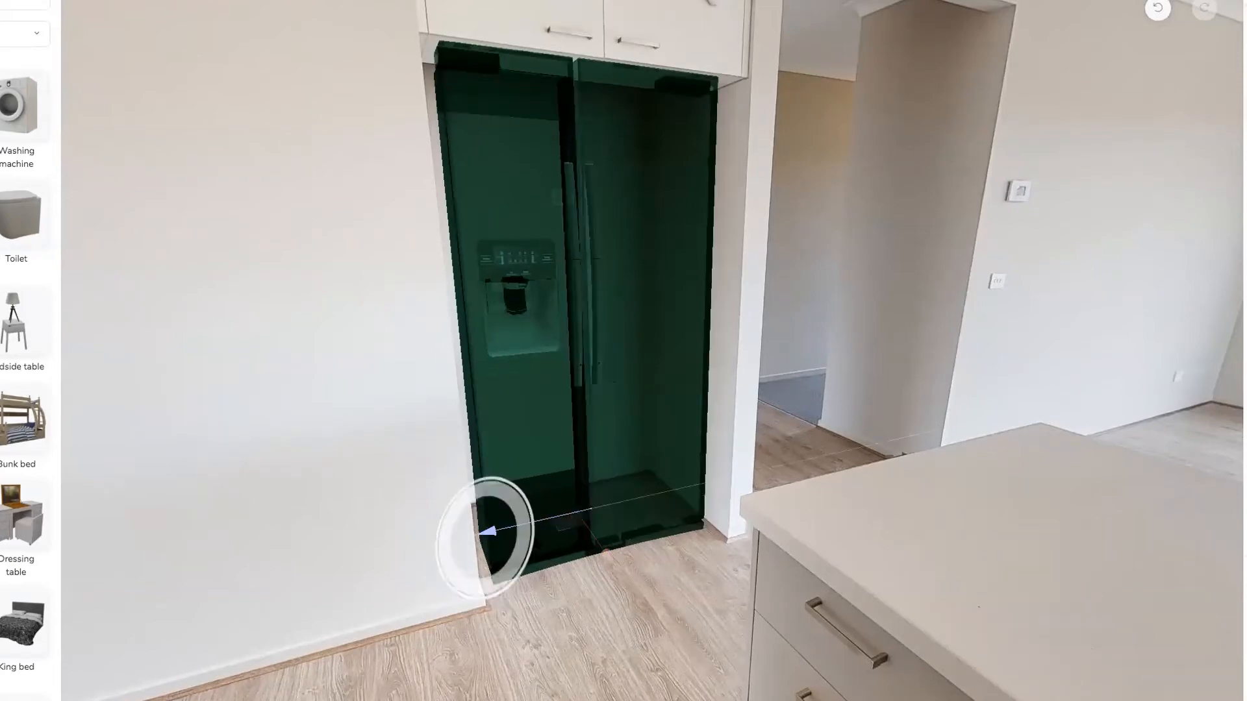
pyautogui.moveTo(605, 551); pyautogui.dragTo(610, 560)
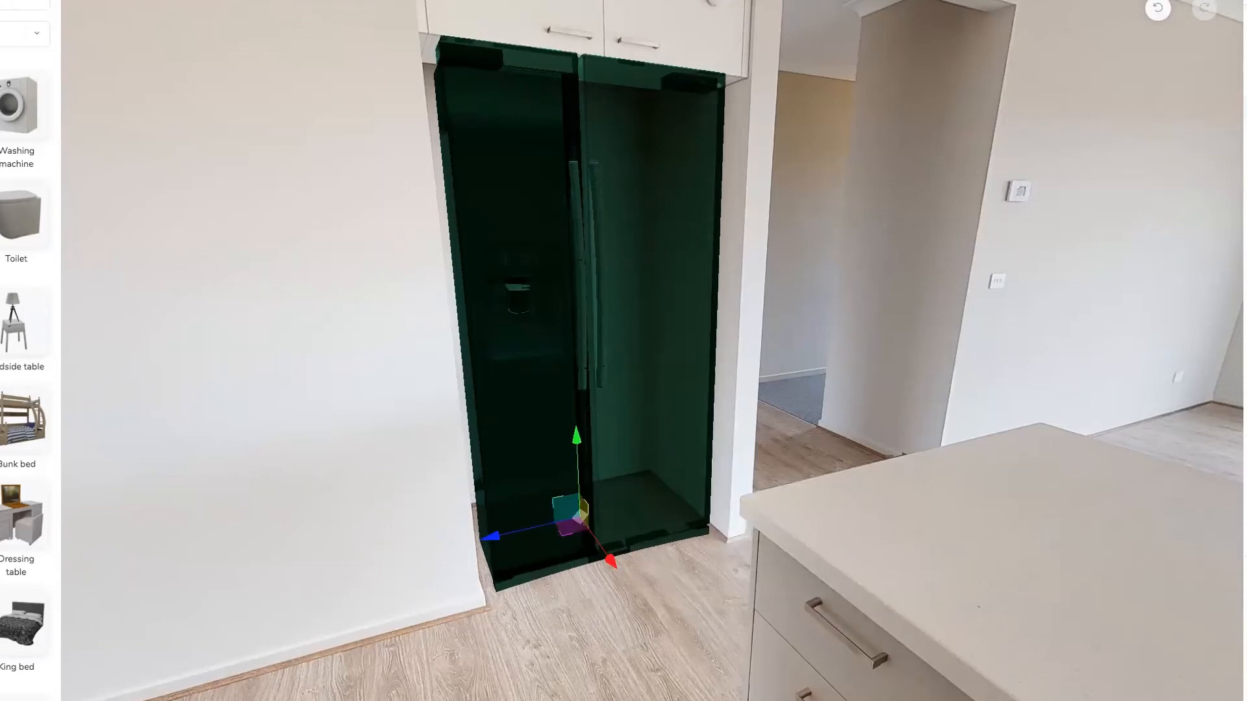
# Lower the refrigerator to leave a gap below the overhead cabinets and nudge it slightly back into the alcove
pyautogui.moveTo(576, 436); pyautogui.dragTo(578, 456)
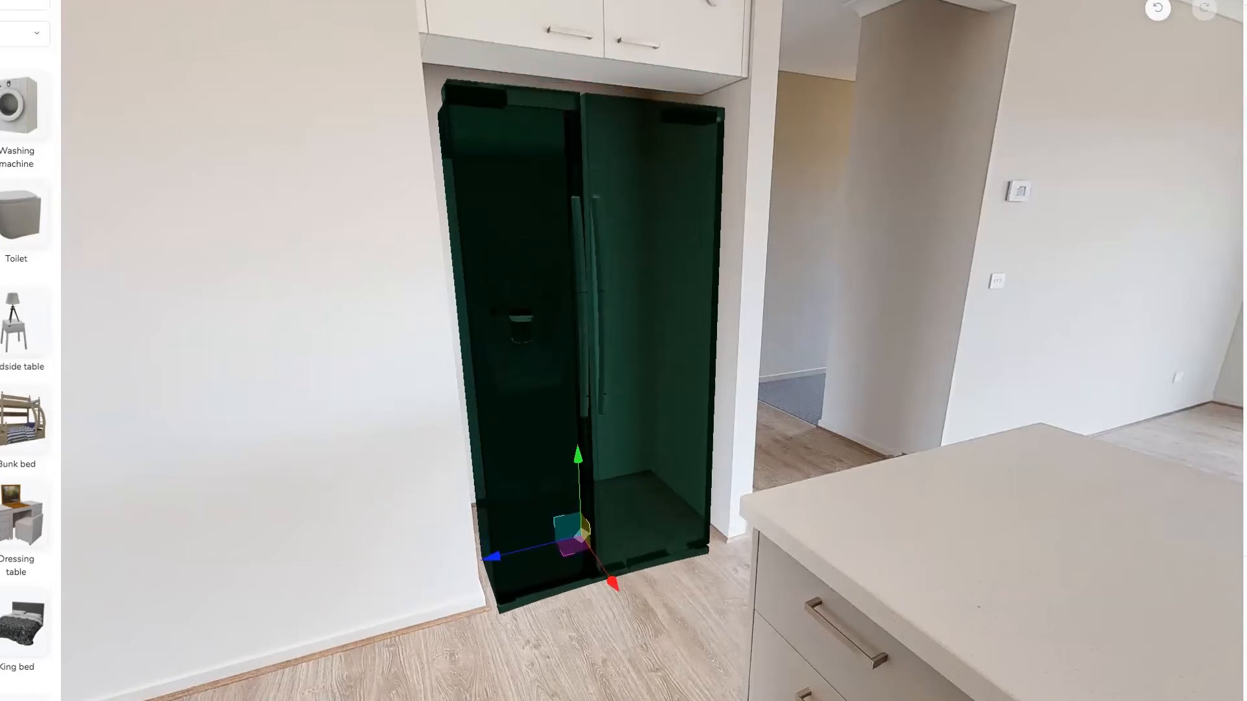
pyautogui.moveTo(608, 580); pyautogui.dragTo(604, 574)
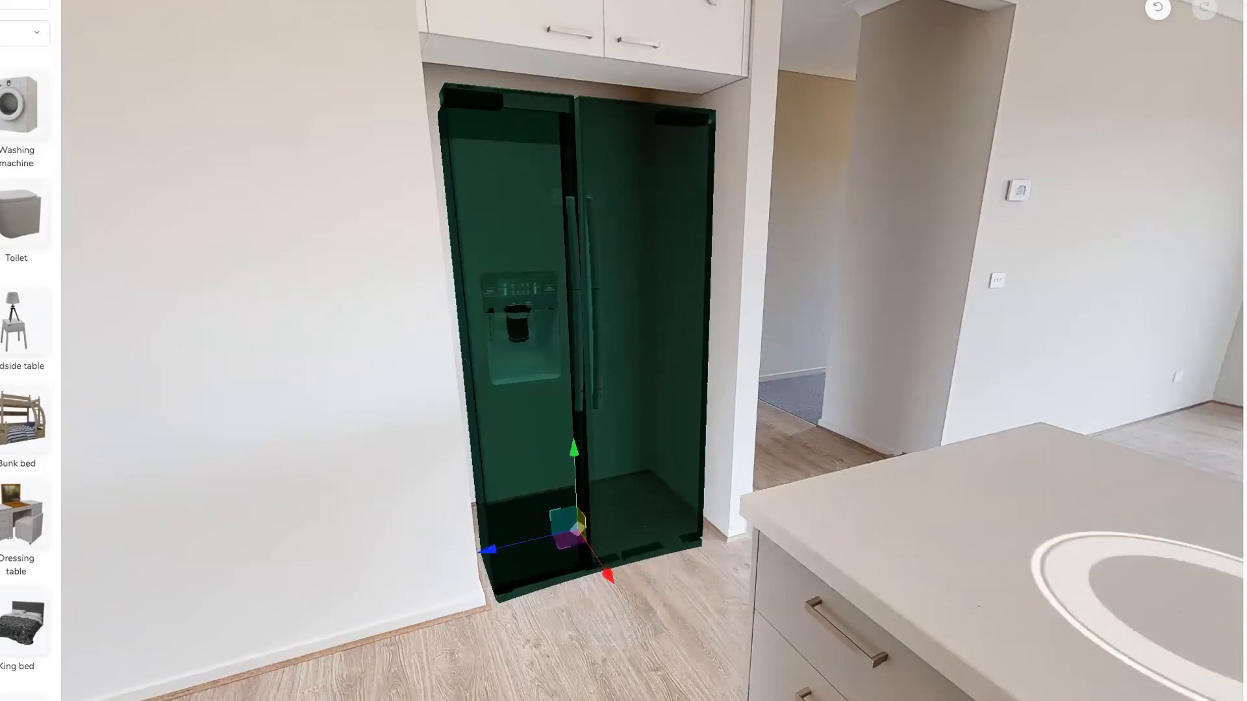
# Try rotating the refrigerator about its vertical axis inside the alcove
pyautogui.press('r')
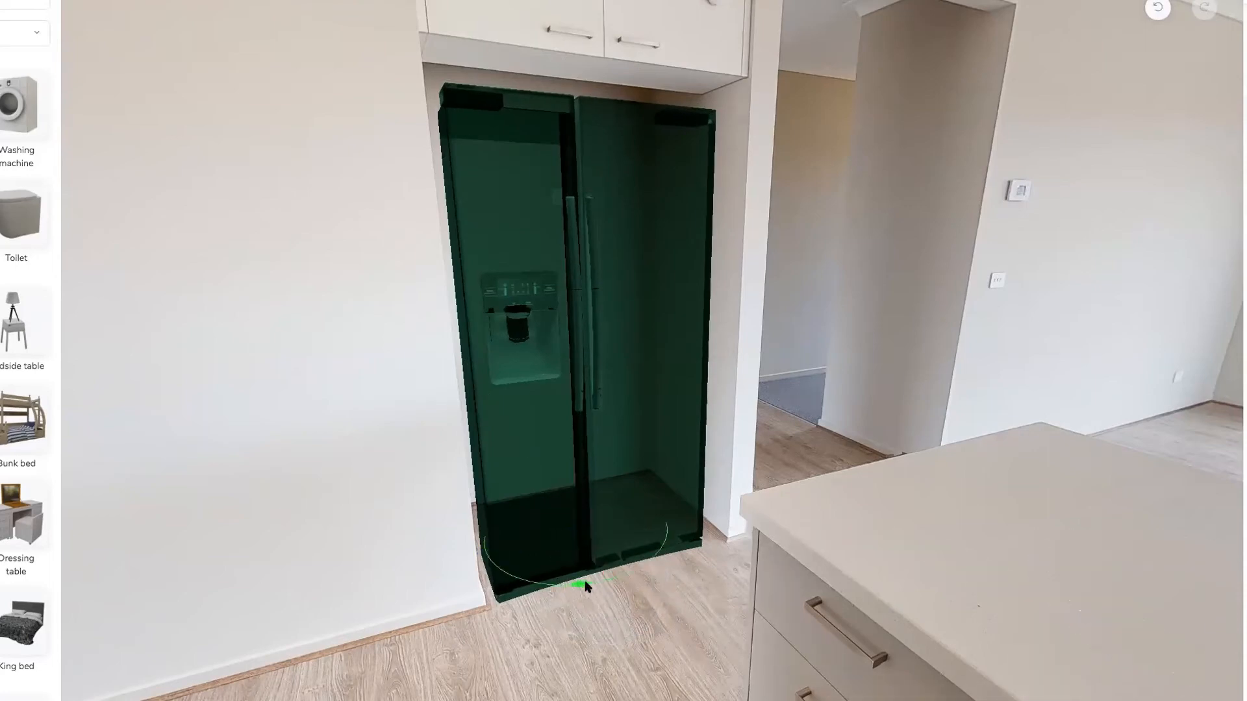
pyautogui.moveTo(585, 586)
pyautogui.mouseDown()
pyautogui.moveTo(610, 569)
pyautogui.moveTo(583, 584)
pyautogui.mouseUp()
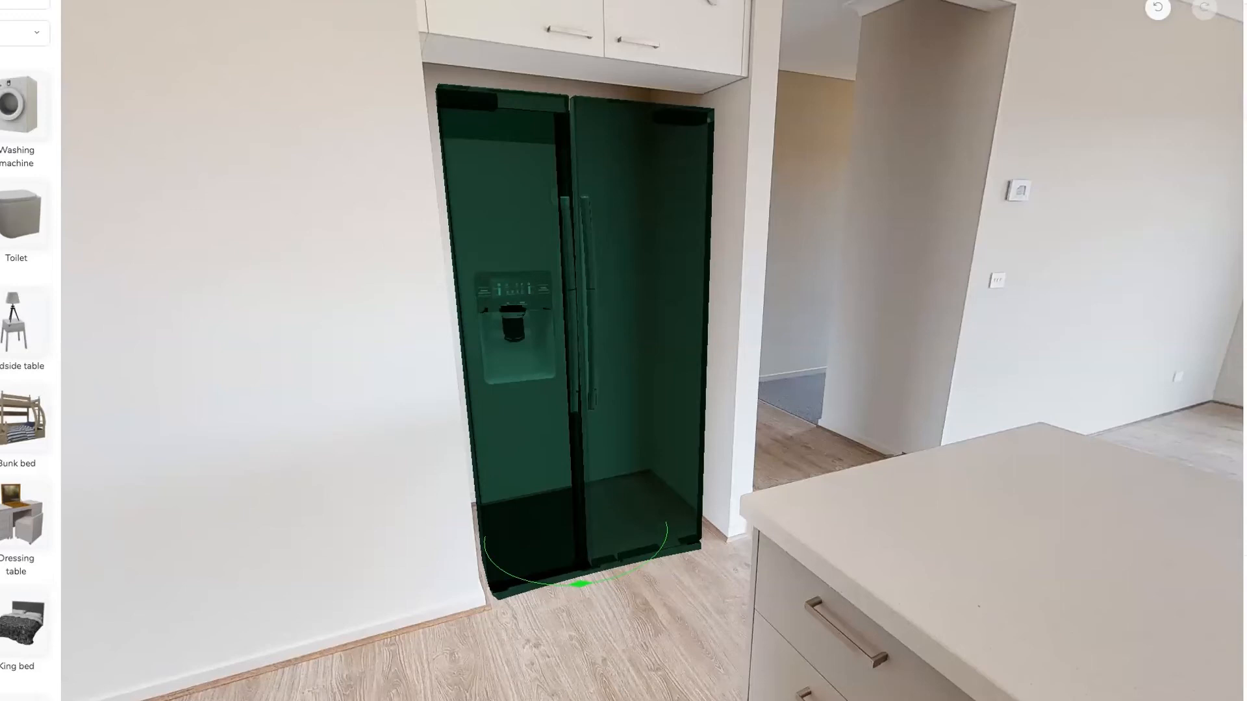
pyautogui.moveTo(579, 584); pyautogui.dragTo(656, 559)
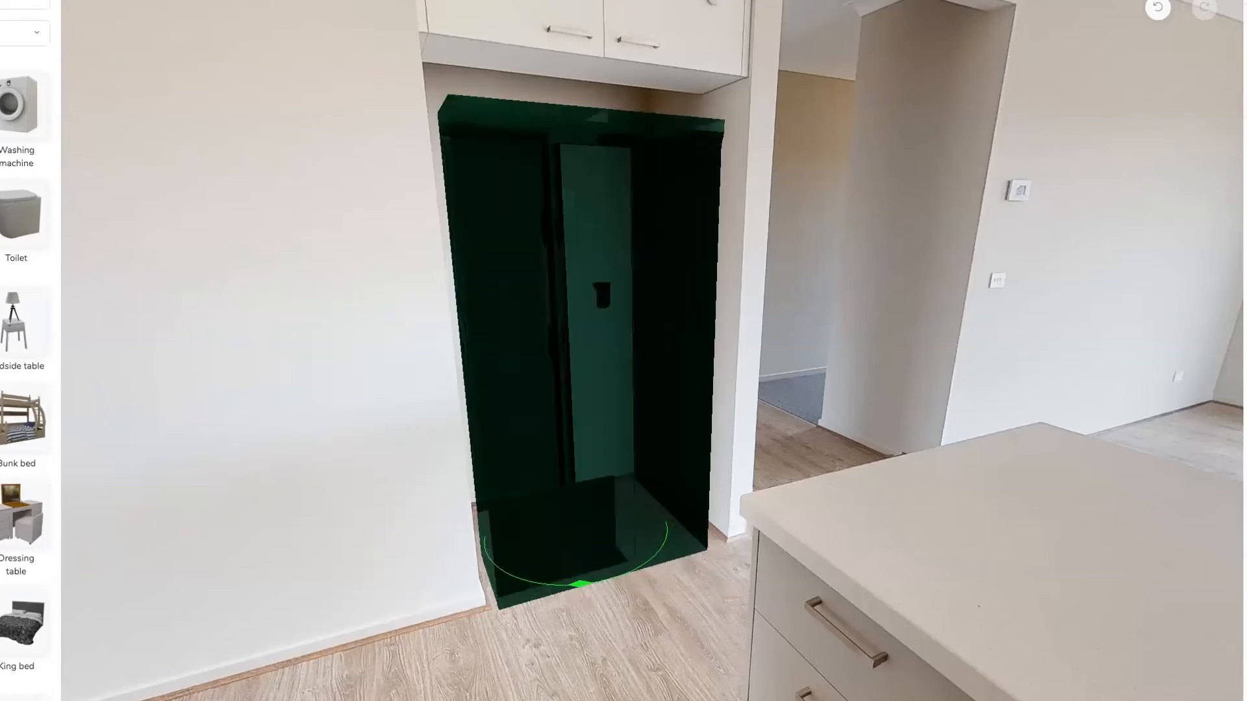
pyautogui.moveTo(580, 583); pyautogui.dragTo(598, 671)
# Try scaling the refrigerator in height, depth and width, undo the resizing and deselect it
pyautogui.moveTo(919, 687); pyautogui.dragTo(812, 700)
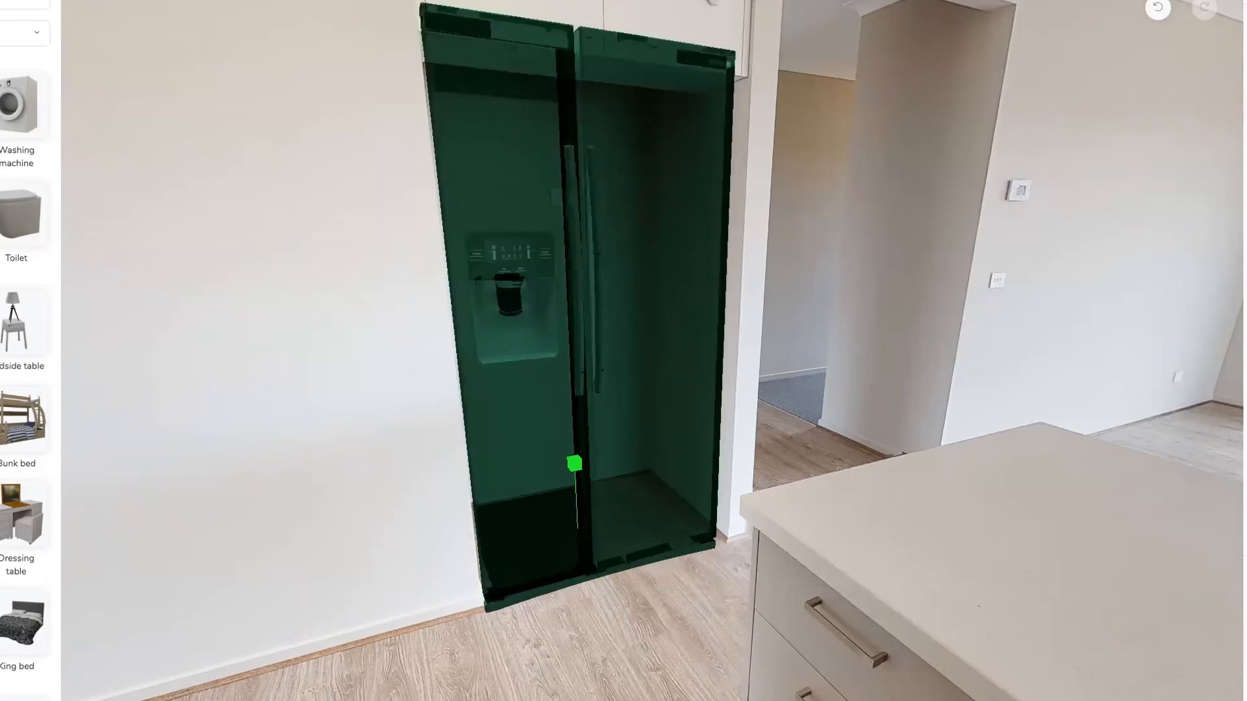
pyautogui.moveTo(574, 463); pyautogui.dragTo(575, 472)
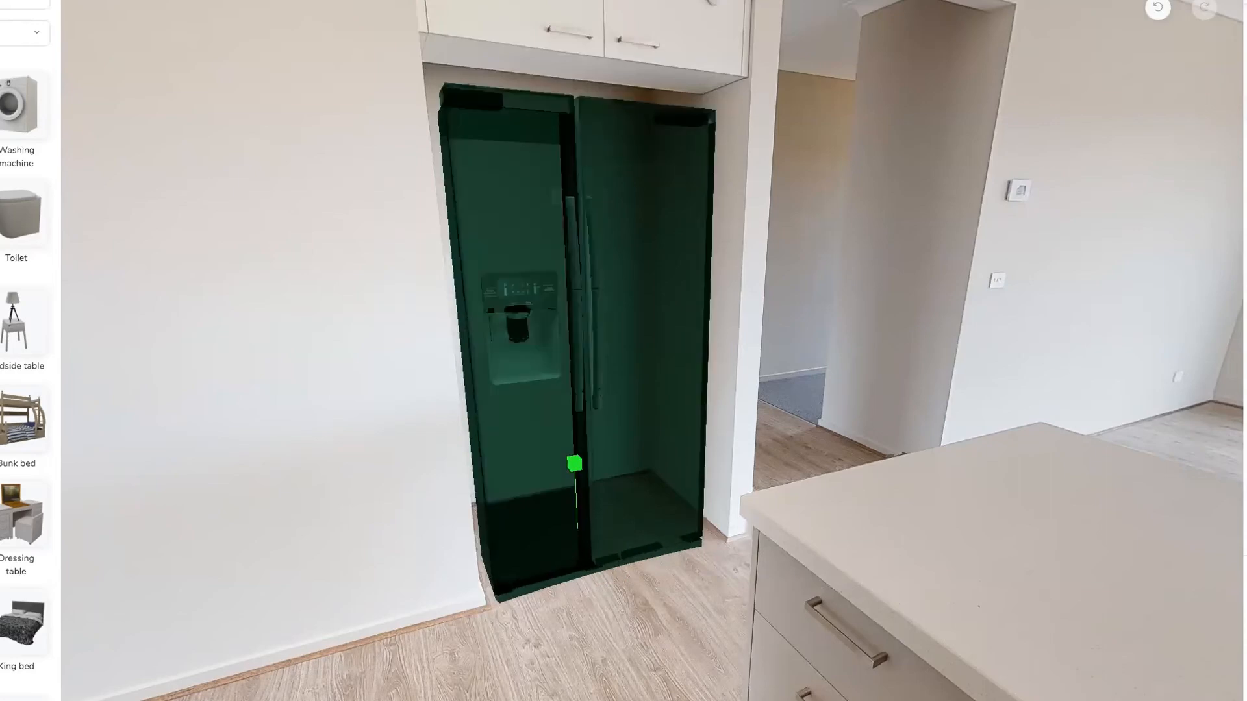
pyautogui.moveTo(603, 568)
pyautogui.mouseDown()
pyautogui.moveTo(595, 555)
pyautogui.moveTo(601, 566)
pyautogui.mouseUp()
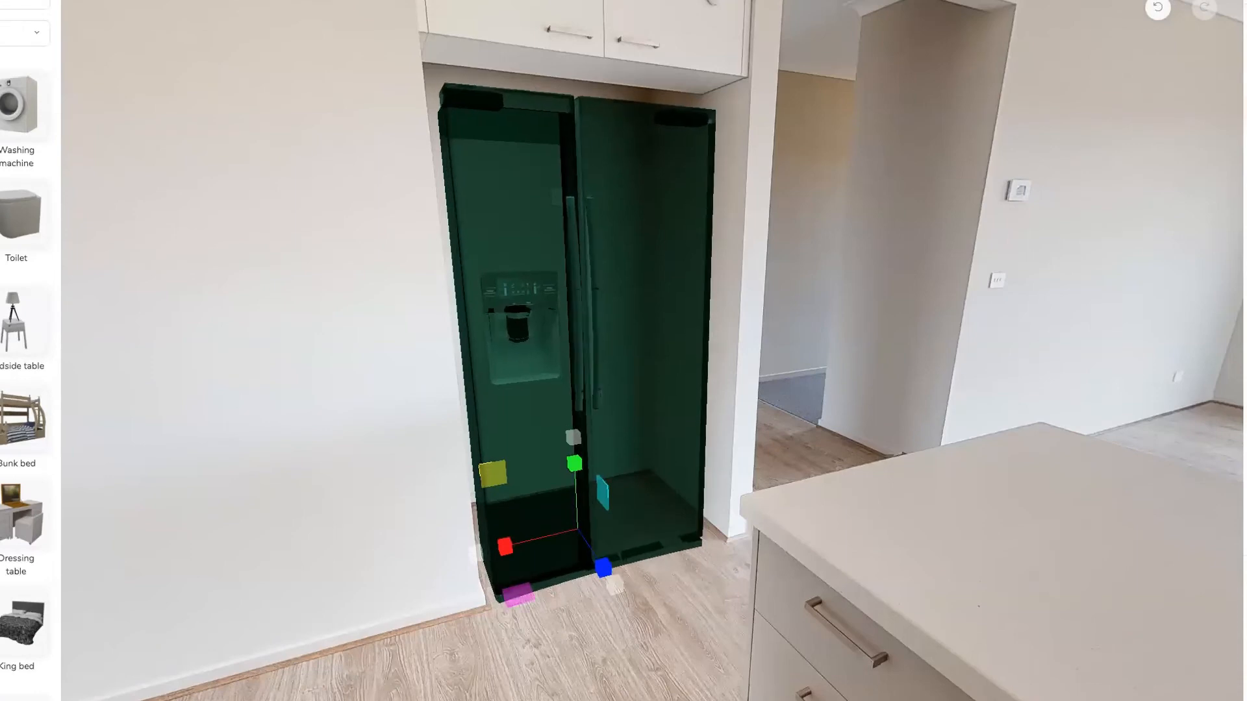
pyautogui.moveTo(504, 547); pyautogui.dragTo(476, 553)
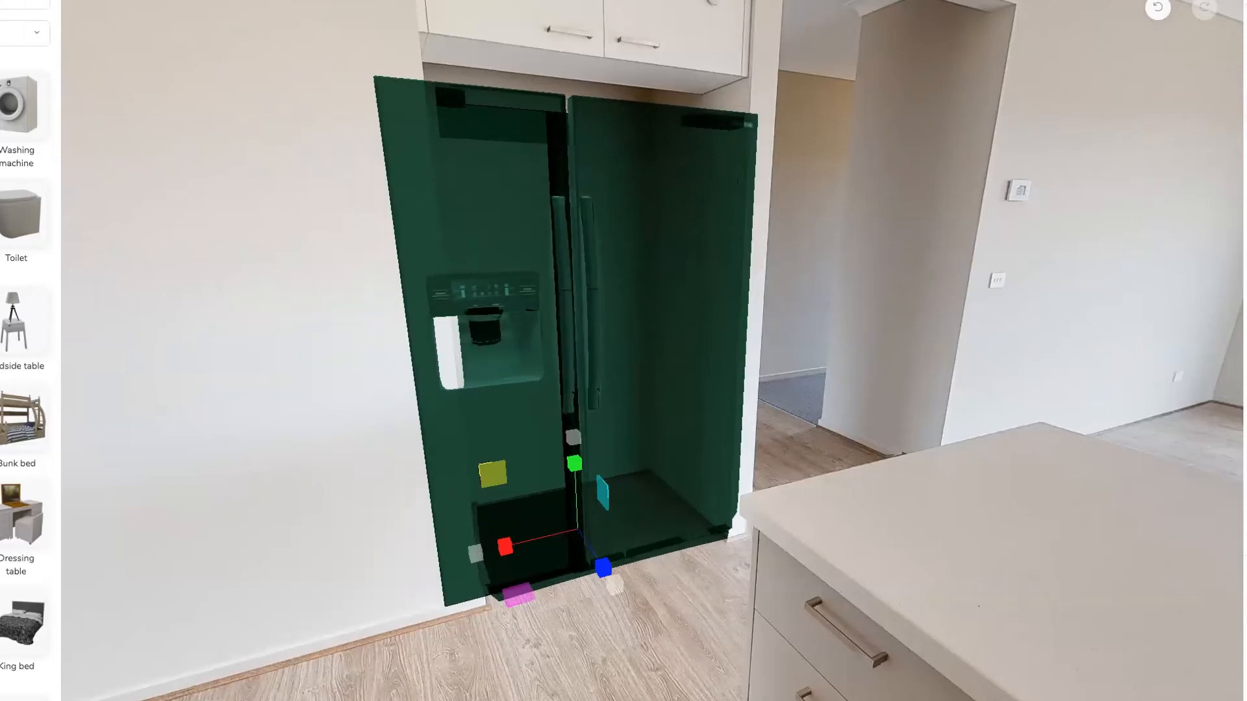
pyautogui.hotkey('ctrl', 'z')
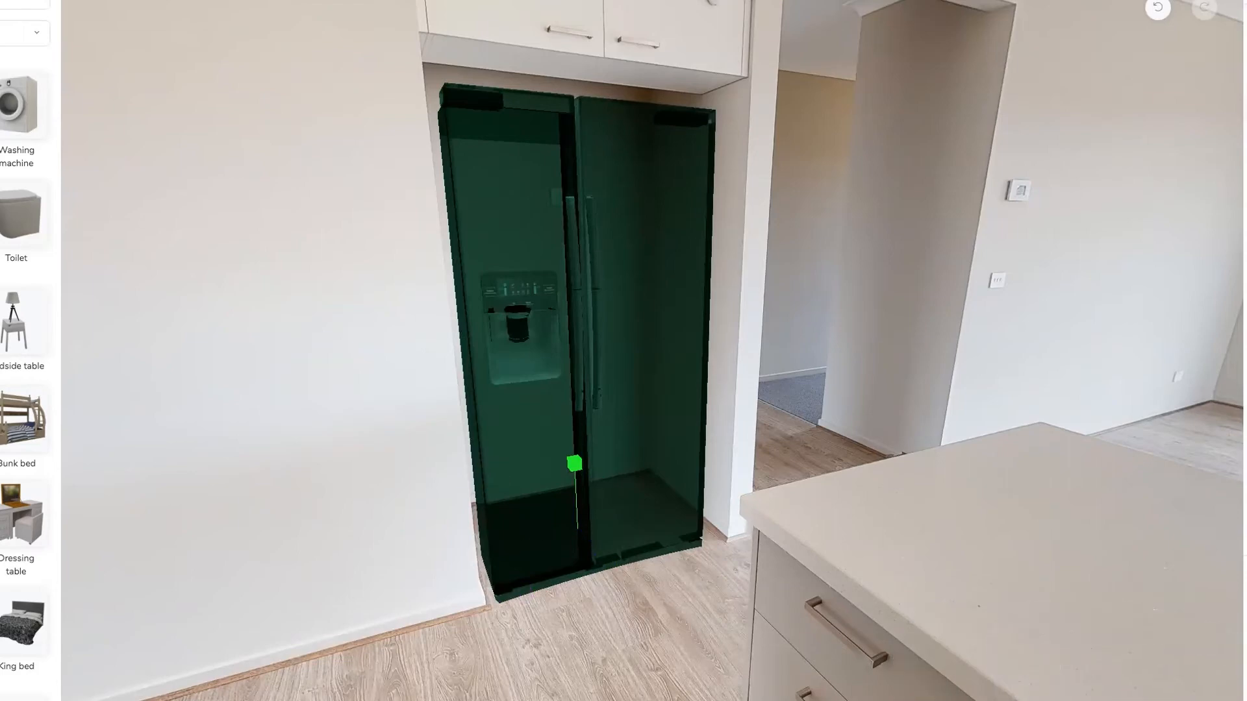
pyautogui.click(653, 592)
# Place a dining table with chairs on the living area floor beside the sideboard, extending toward the sliding glass doors
pyautogui.moveTo(856, 560); pyautogui.dragTo(550, 492)
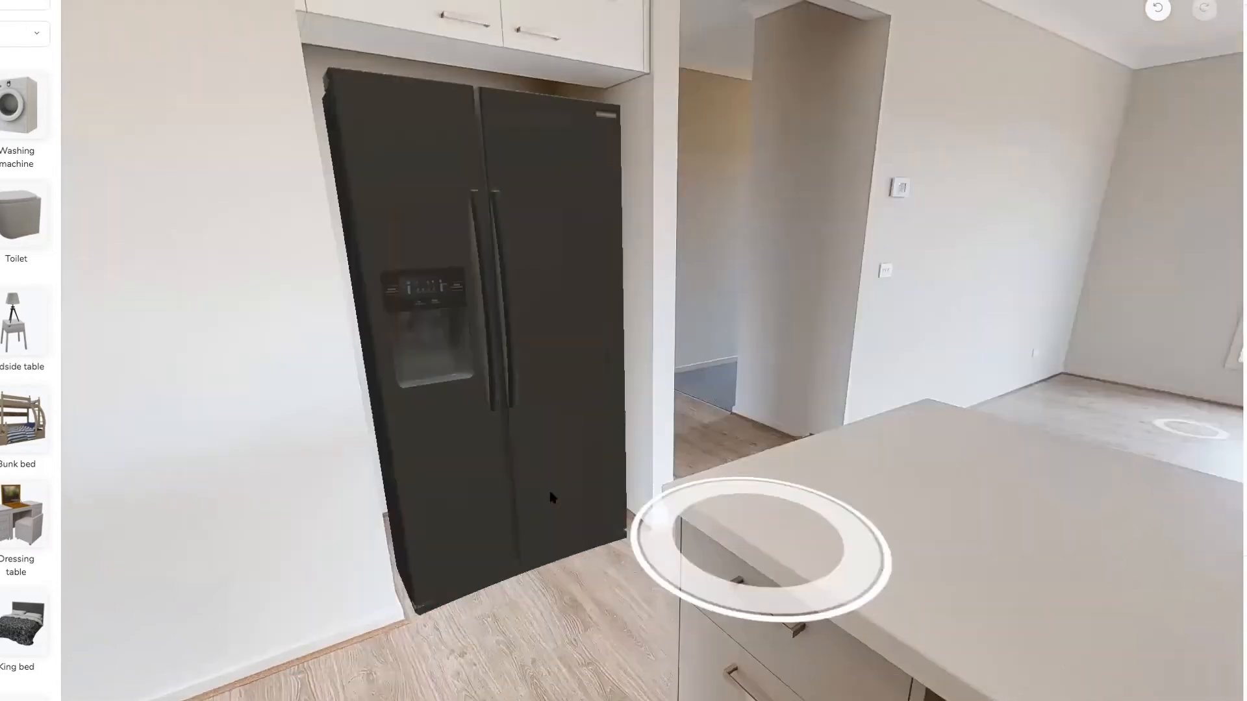
pyautogui.moveTo(853, 210); pyautogui.dragTo(643, 174)
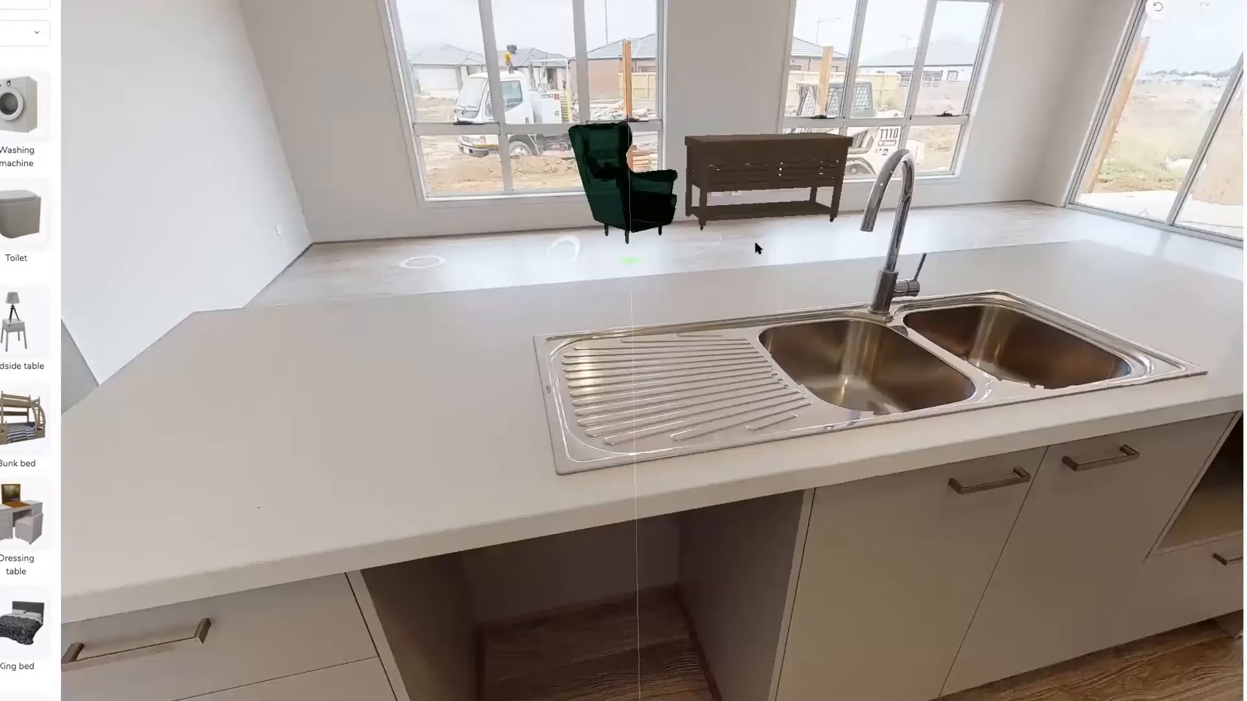
pyautogui.click(462, 429)
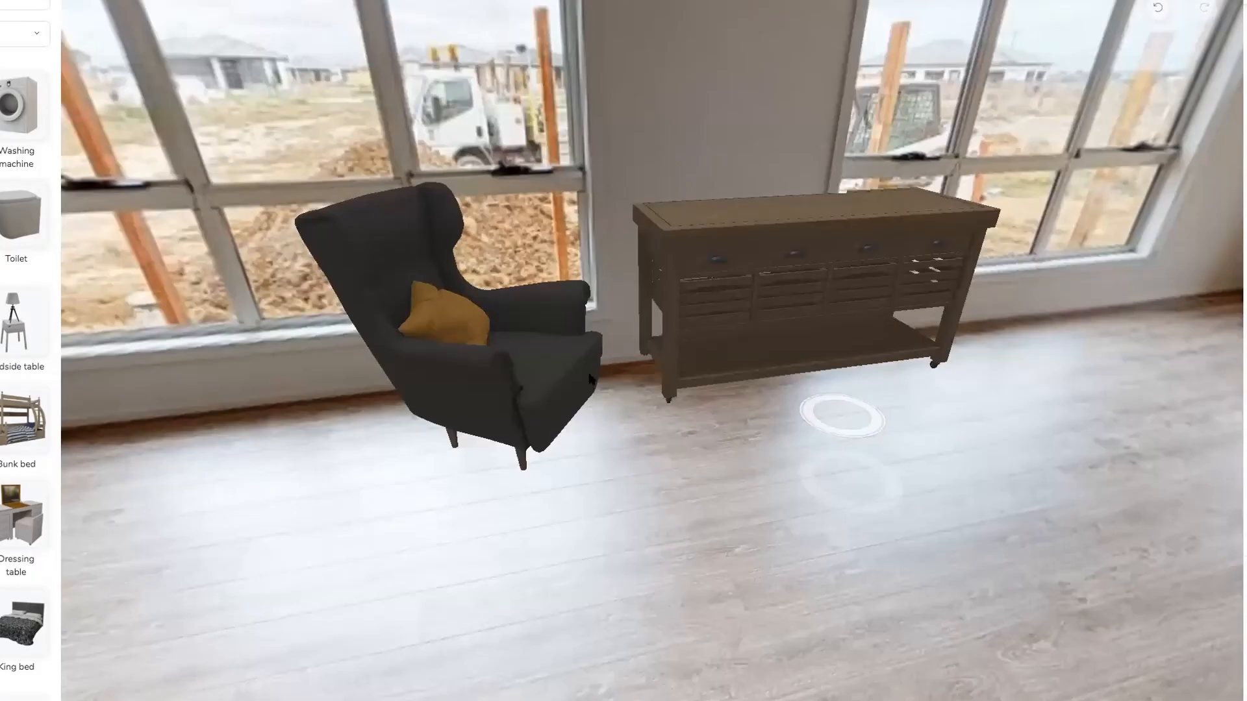
pyautogui.moveTo(842, 416); pyautogui.dragTo(591, 380)
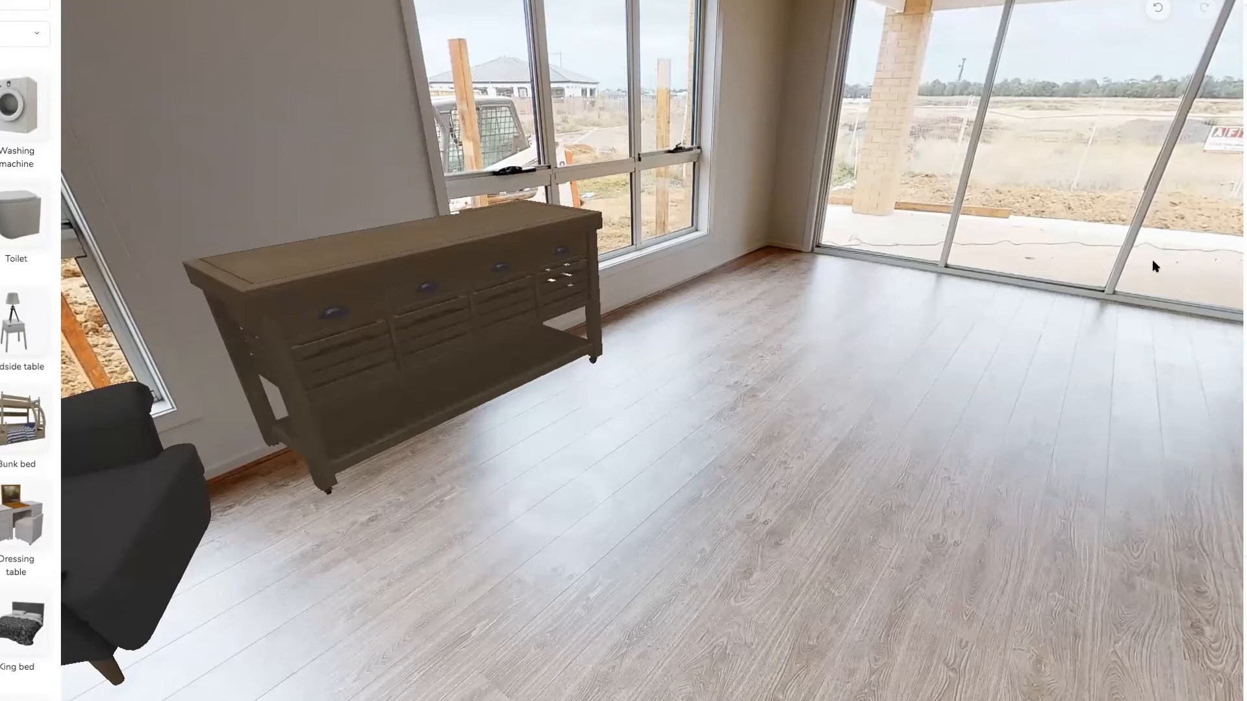
pyautogui.click(12, 33)
pyautogui.click(13, 34)
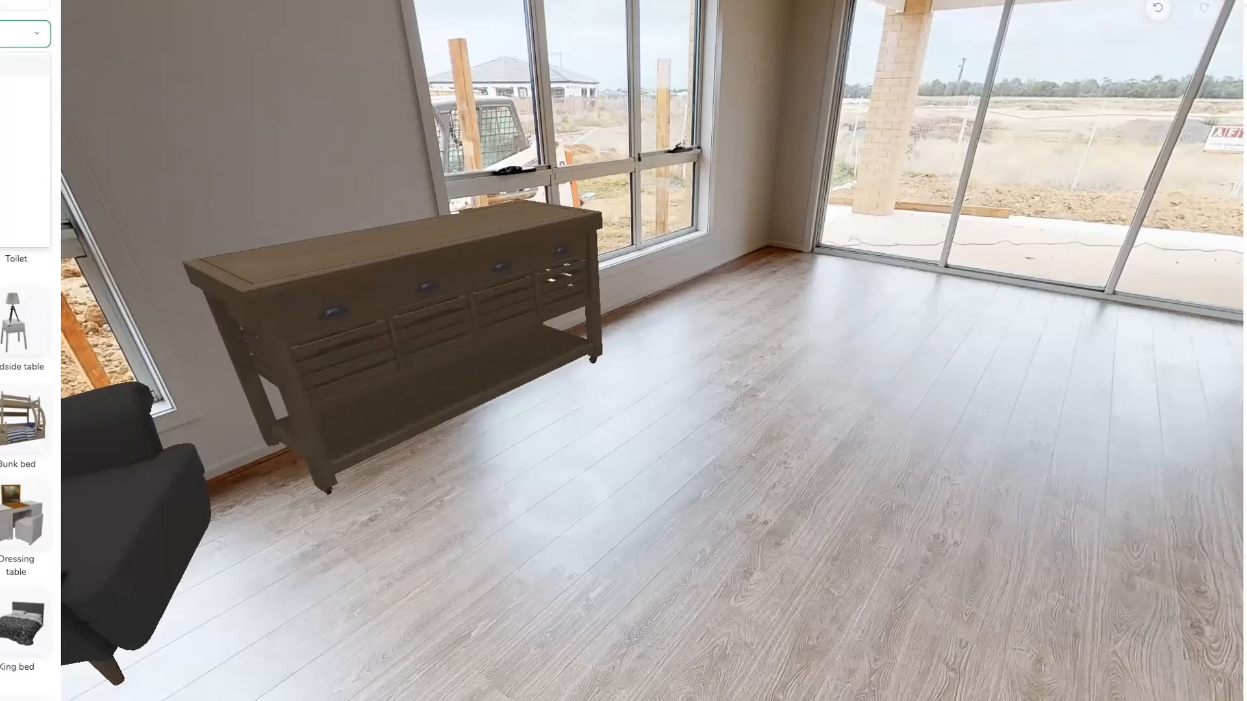
pyautogui.click(13, 34)
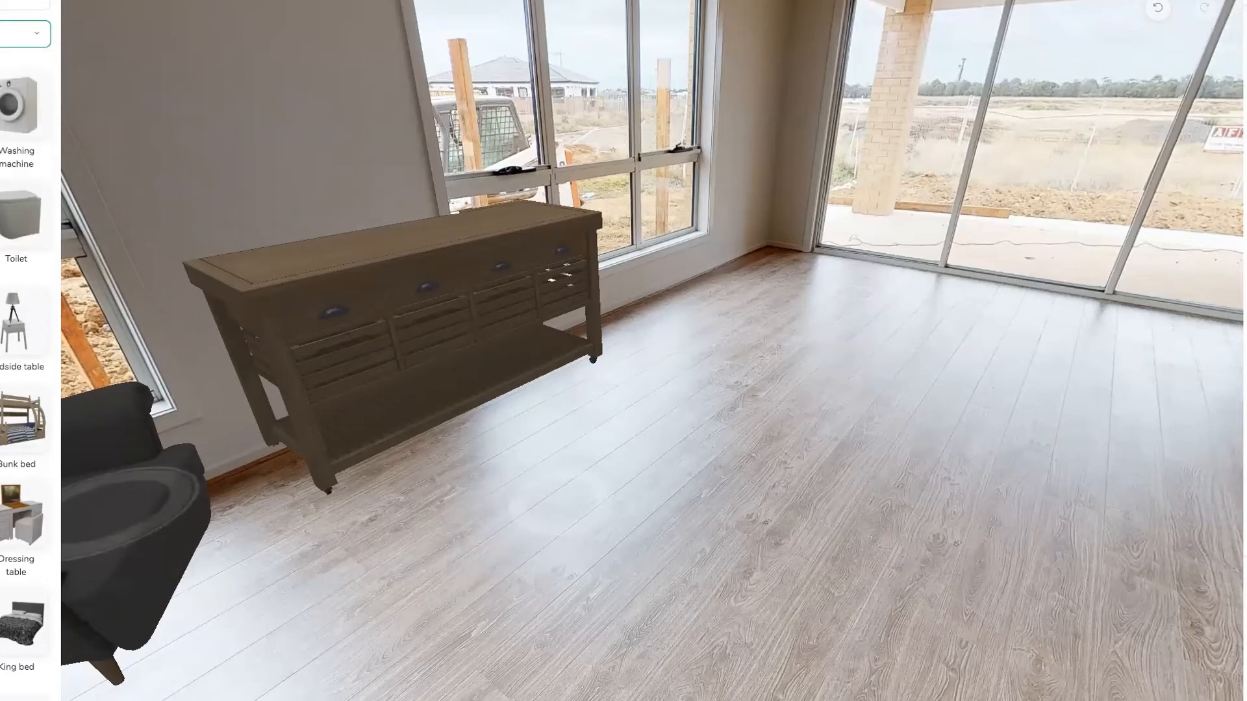
pyautogui.scroll(-10, 26, 416)
pyautogui.scroll(-5, 26, 350)
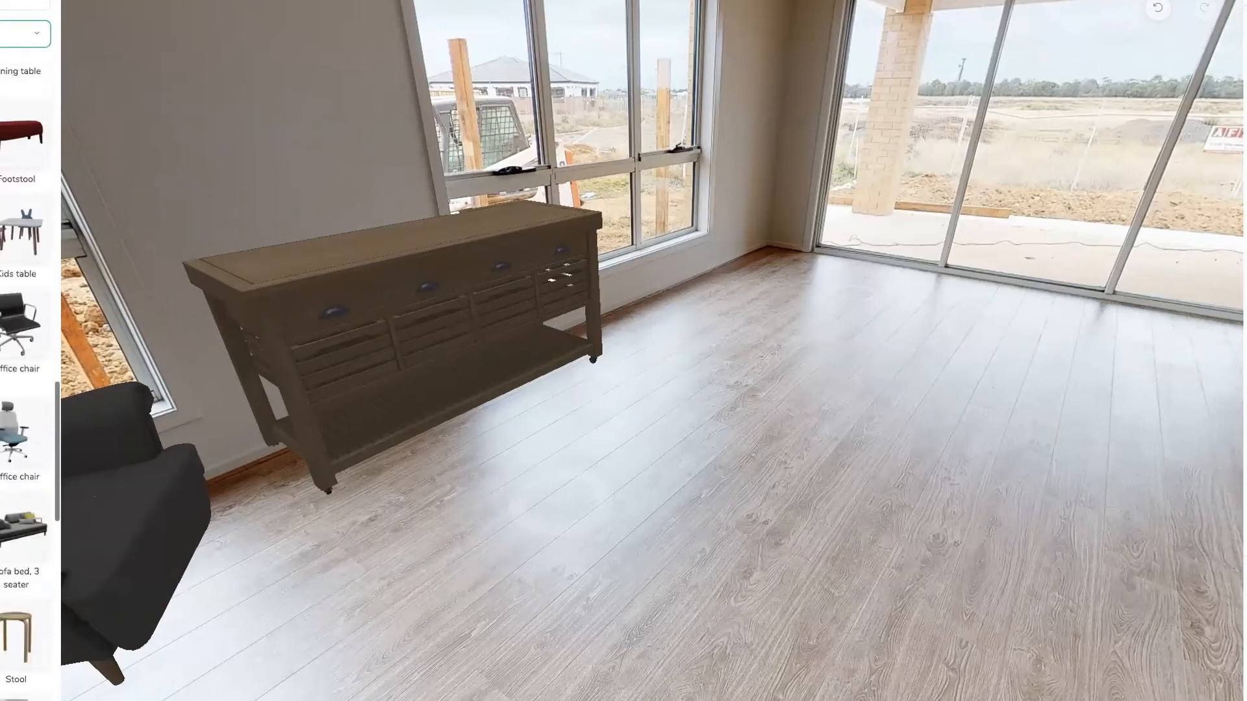
pyautogui.click(875, 445)
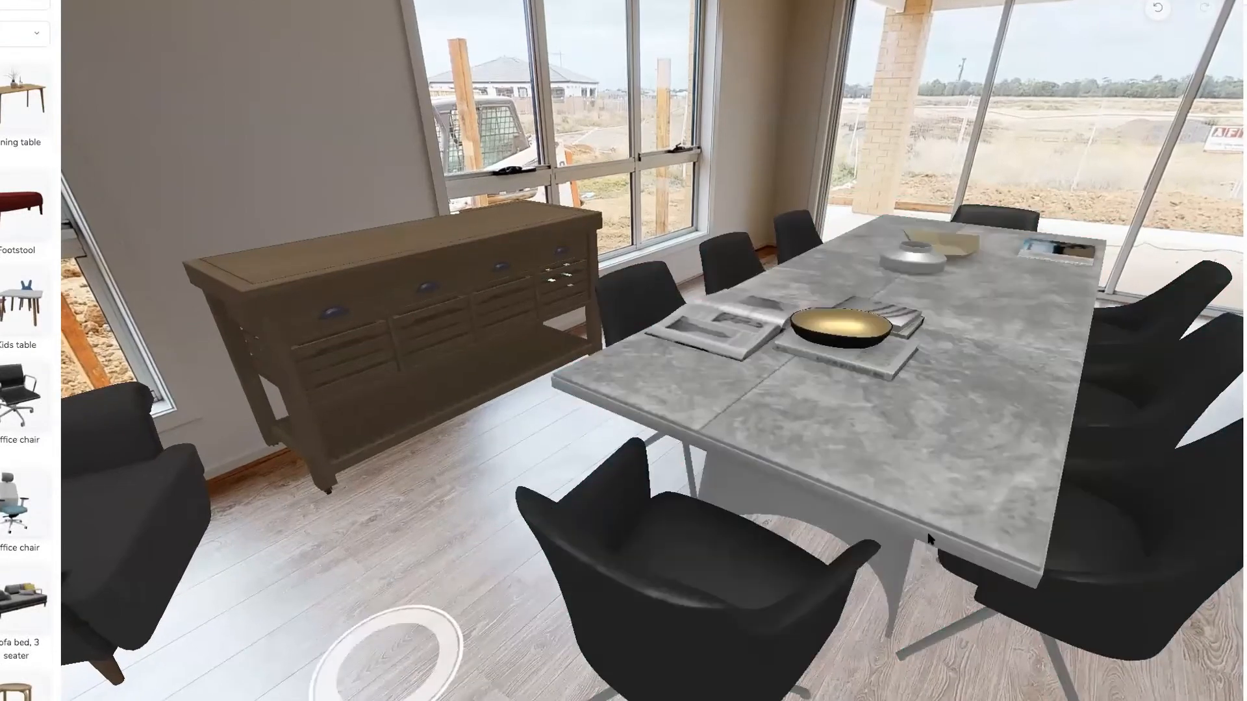
pyautogui.moveTo(824, 594); pyautogui.dragTo(0, 493)
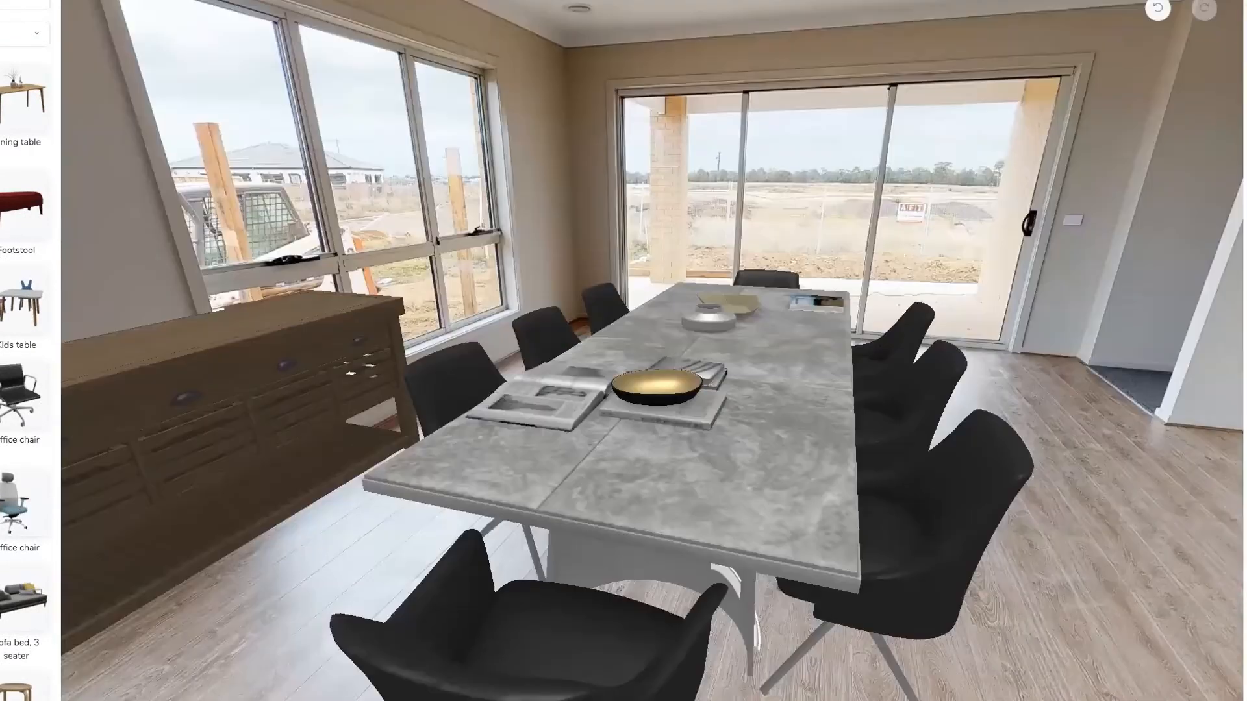
pyautogui.moveTo(657, 387); pyautogui.dragTo(756, 374)
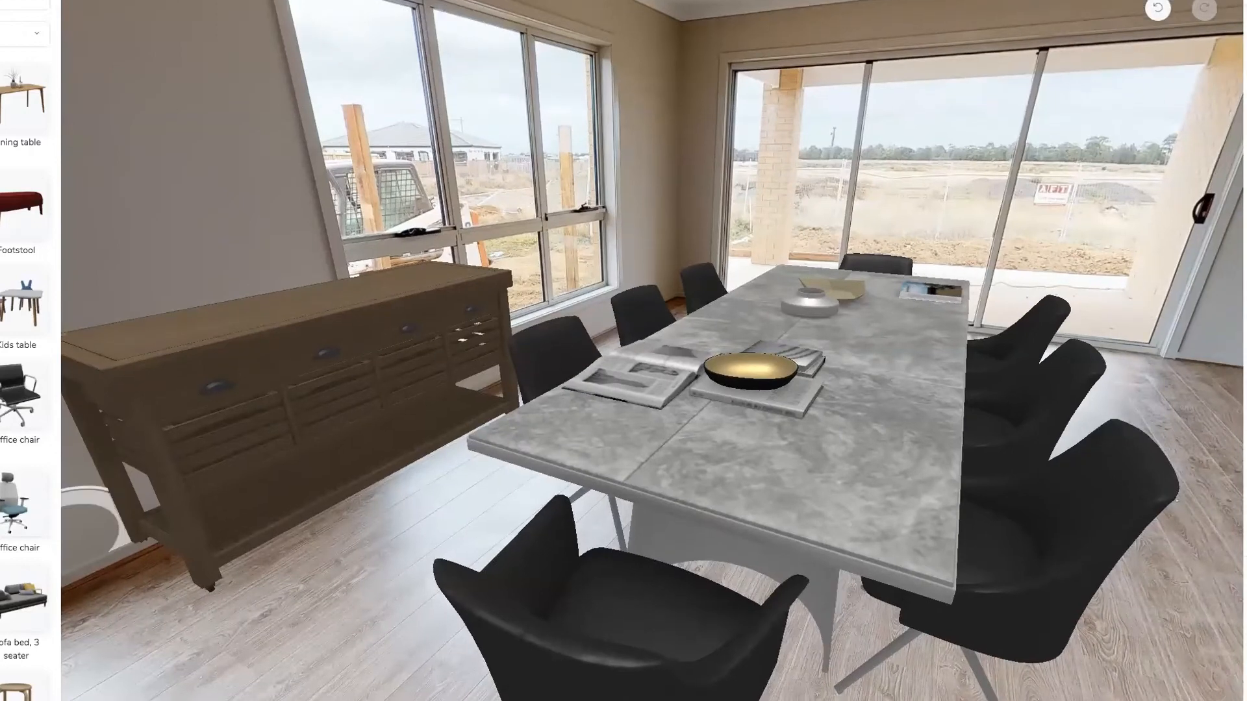